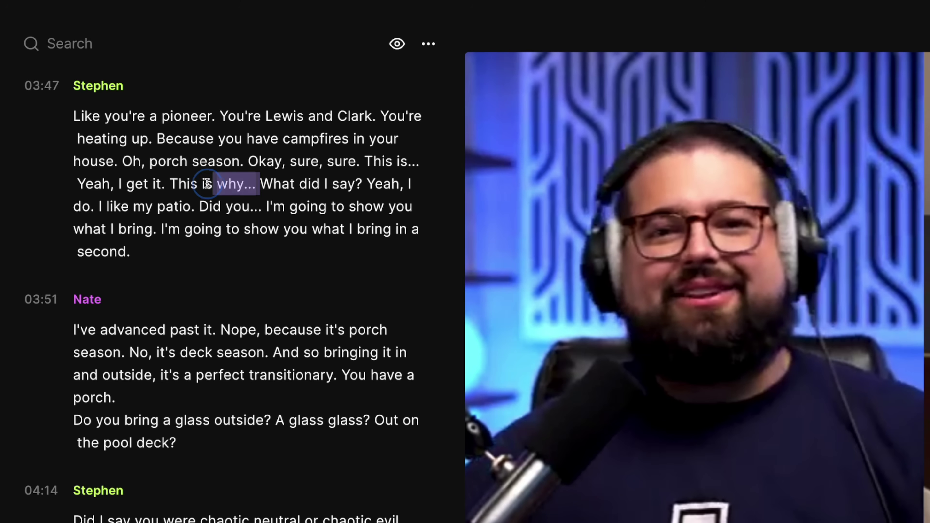
- Move the purple clip earlier and add the first listed recording to the timeline
drag(259, 183, 176, 183)
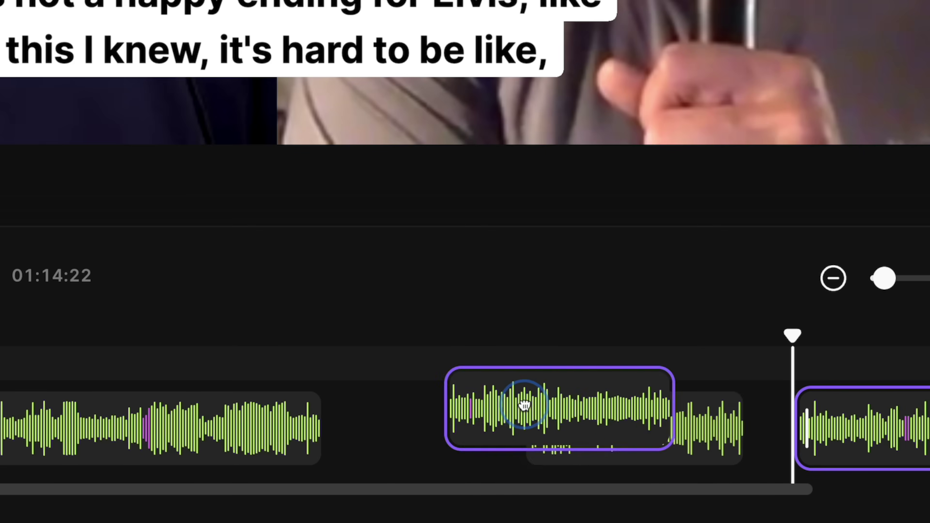
drag(523, 405, 672, 408)
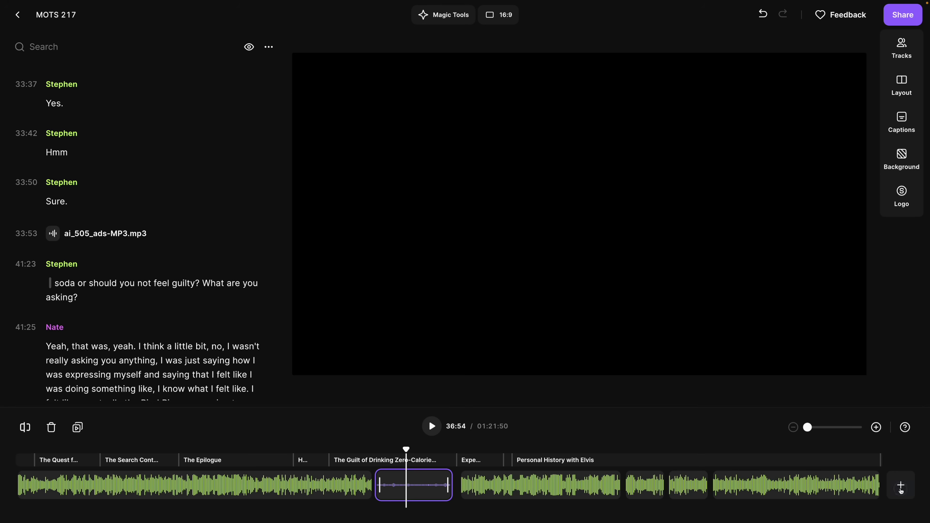
click(902, 484)
click(804, 133)
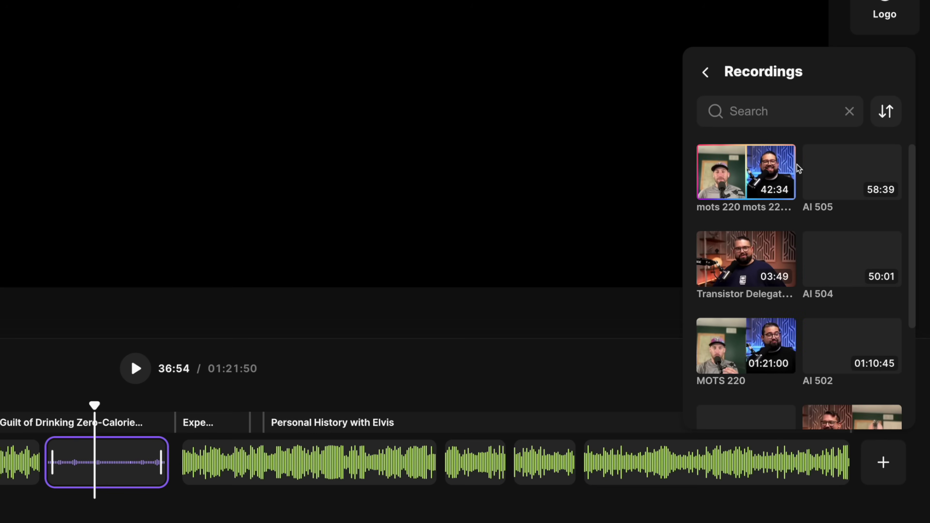
click(820, 364)
drag(558, 464, 471, 469)
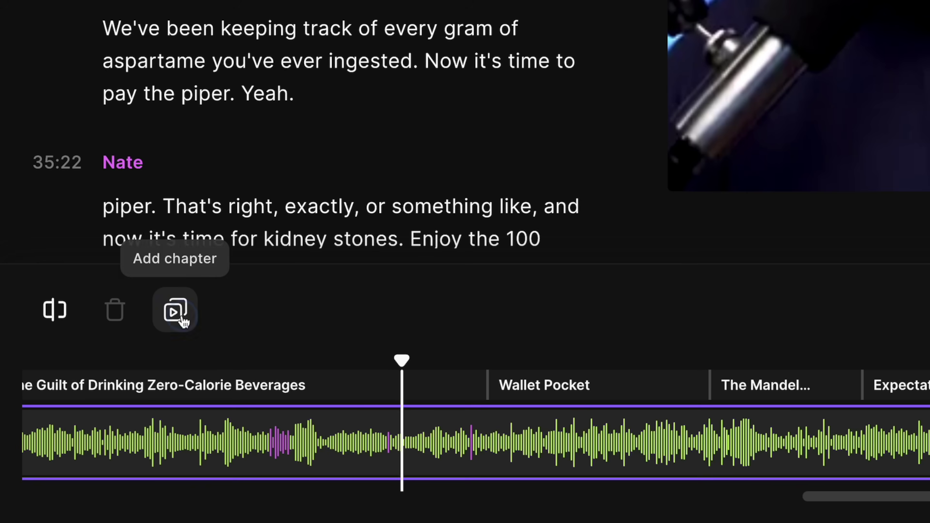
- Add a chapter at the playhead and copy the chapters list to the clipboard
click(177, 311)
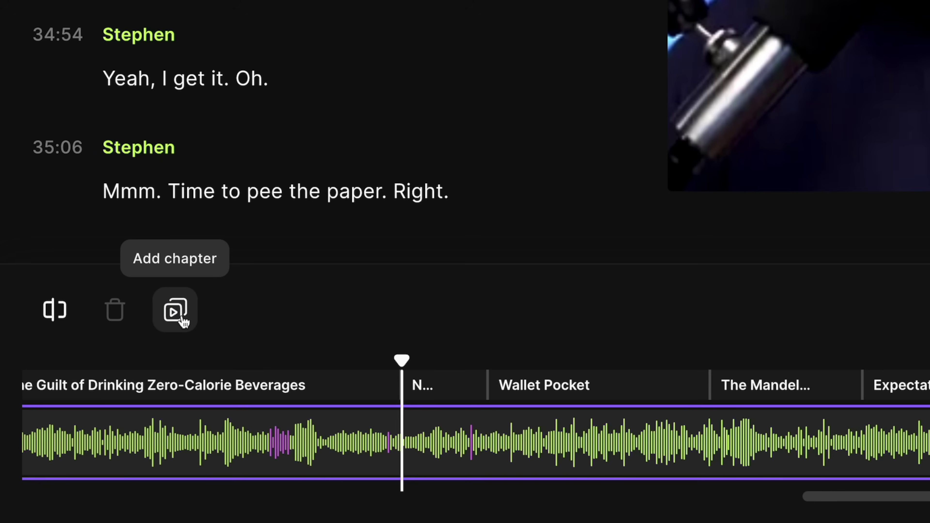
click(465, 386)
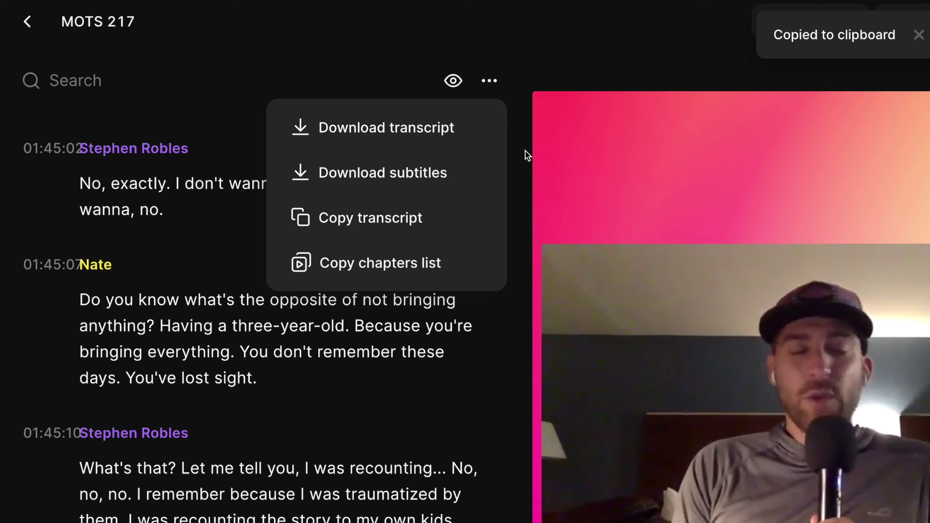
click(381, 265)
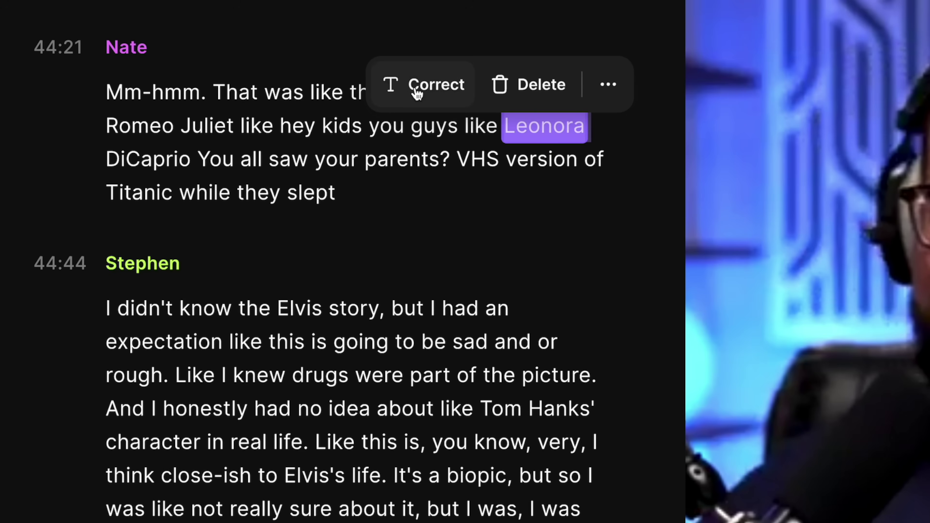
click(416, 88)
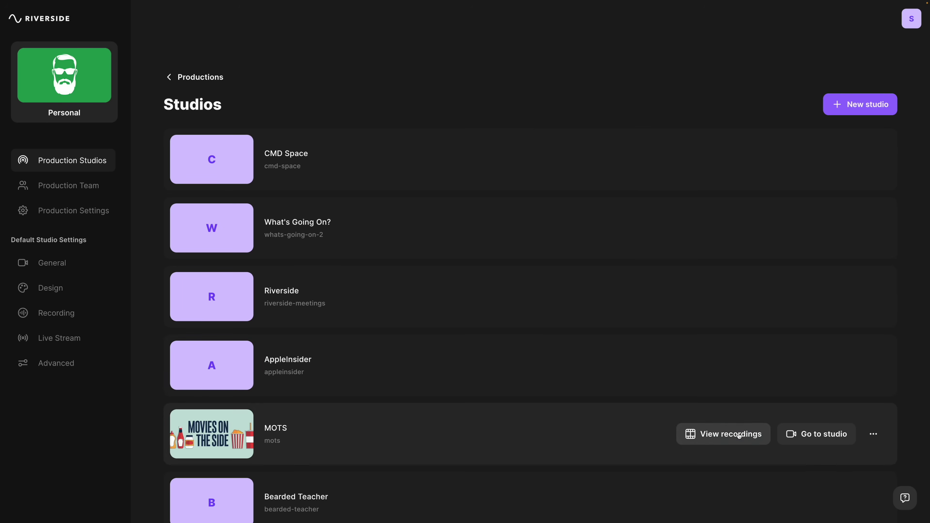
- Open MOTS 217 from the MOTS studio's recordings, check track formats, then view transcript download formats
click(737, 436)
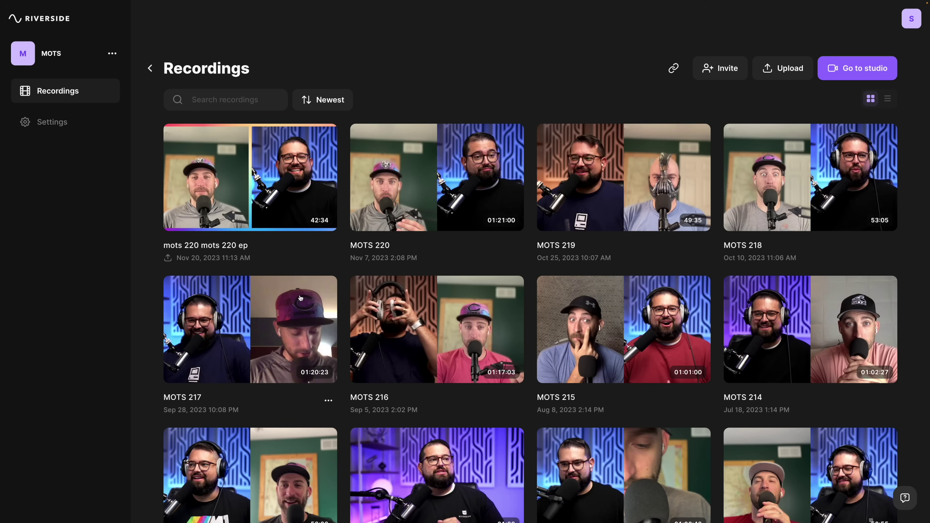
click(266, 342)
scroll(264, 339, down, 10)
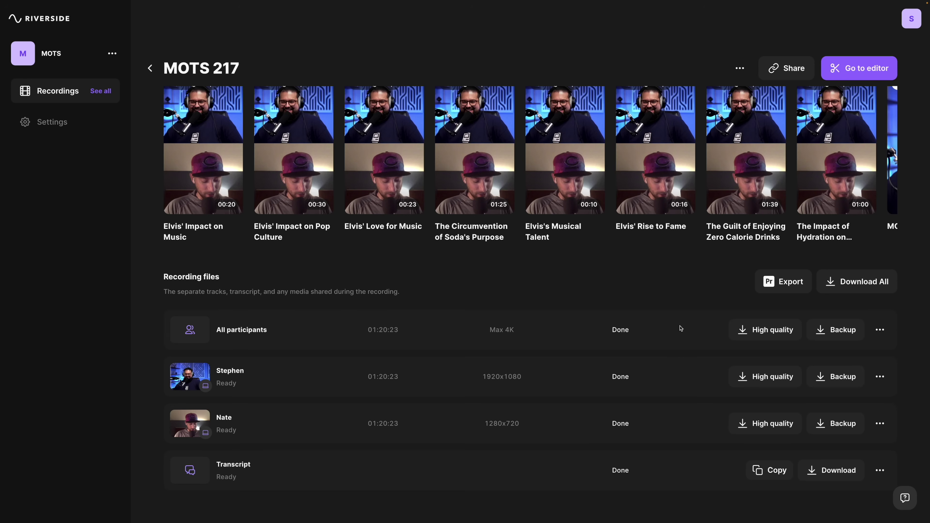
click(781, 380)
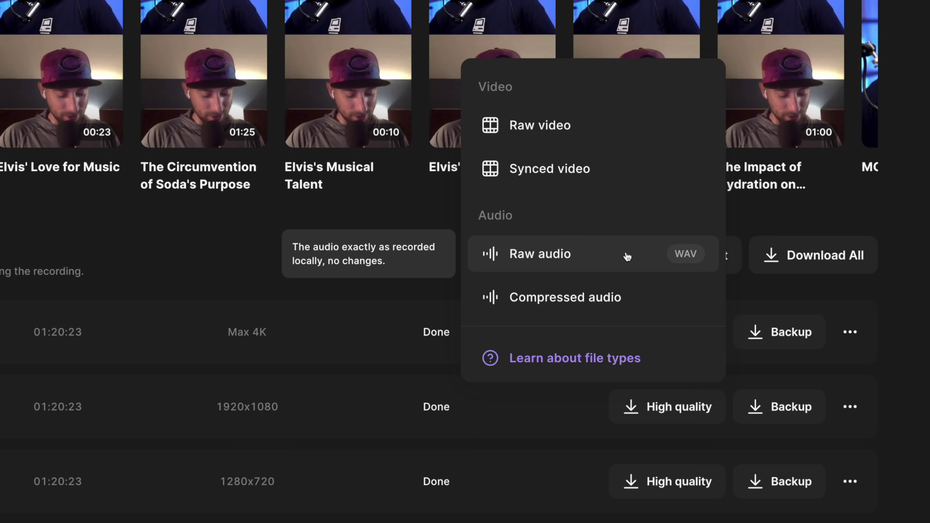
click(567, 304)
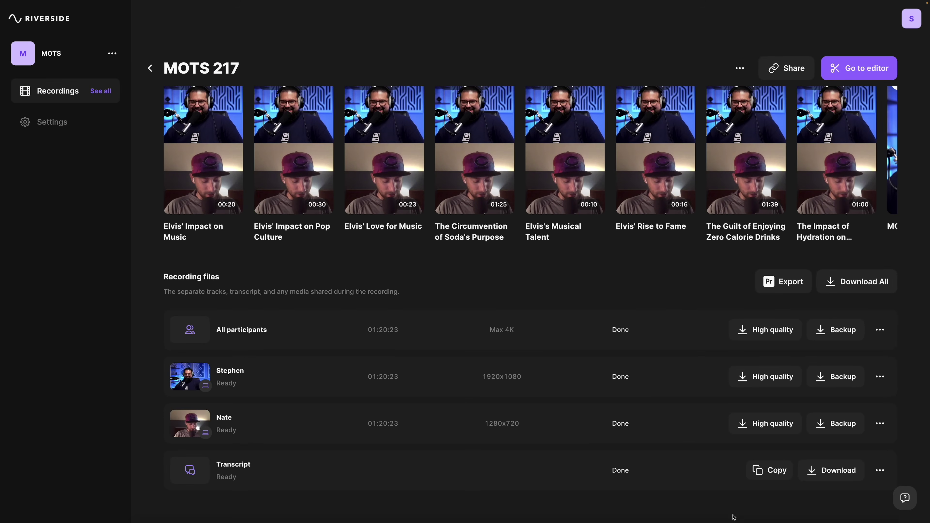
click(831, 470)
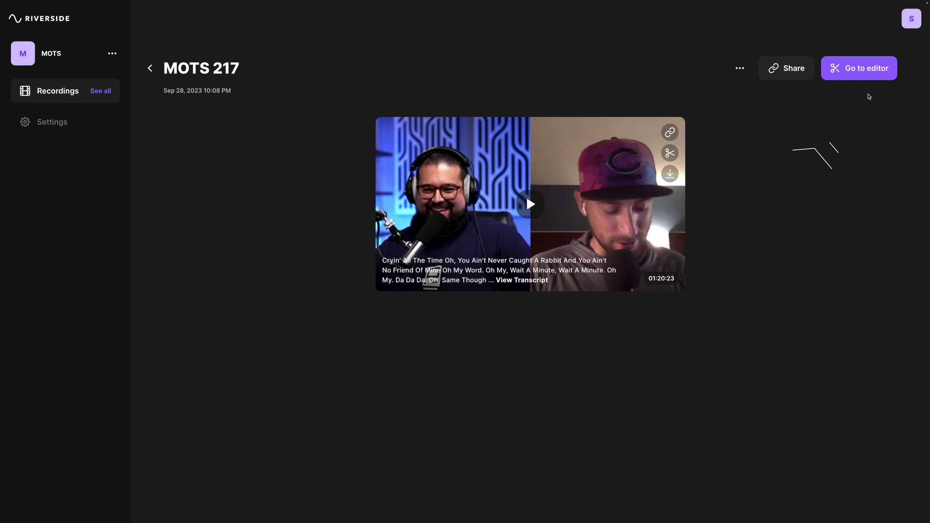
- Open the MOTS 217 recording in the editor
click(865, 73)
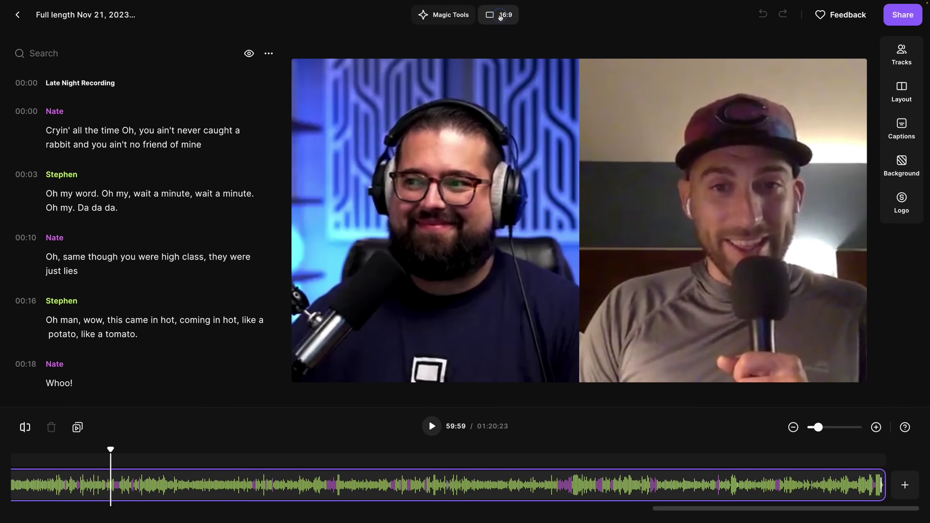
- Try 9:16 and 1:1 frames, settle on 16:9, and remove all 43 seconds of silence
click(501, 17)
click(466, 75)
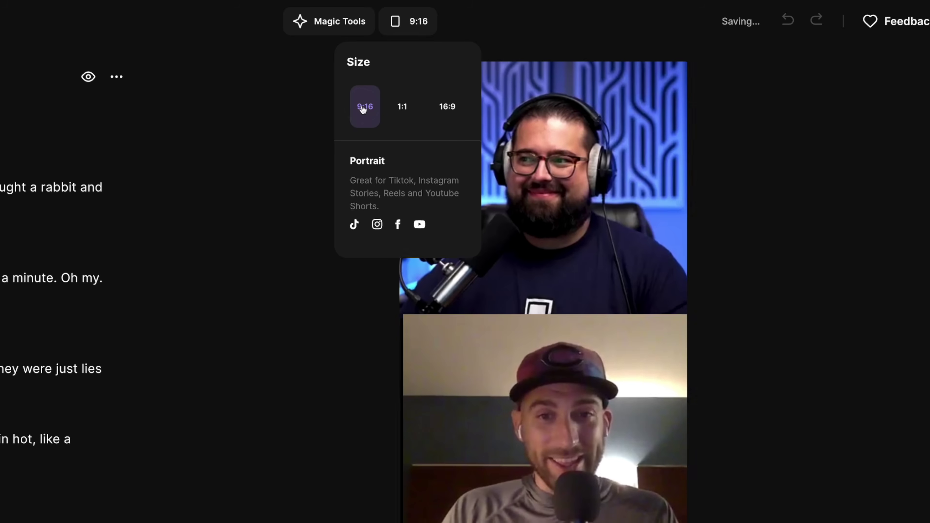
click(410, 112)
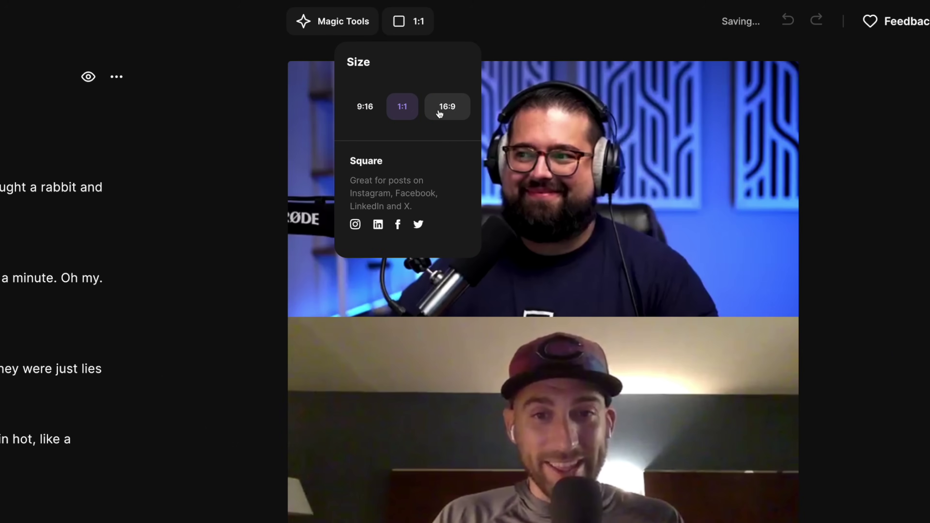
click(440, 114)
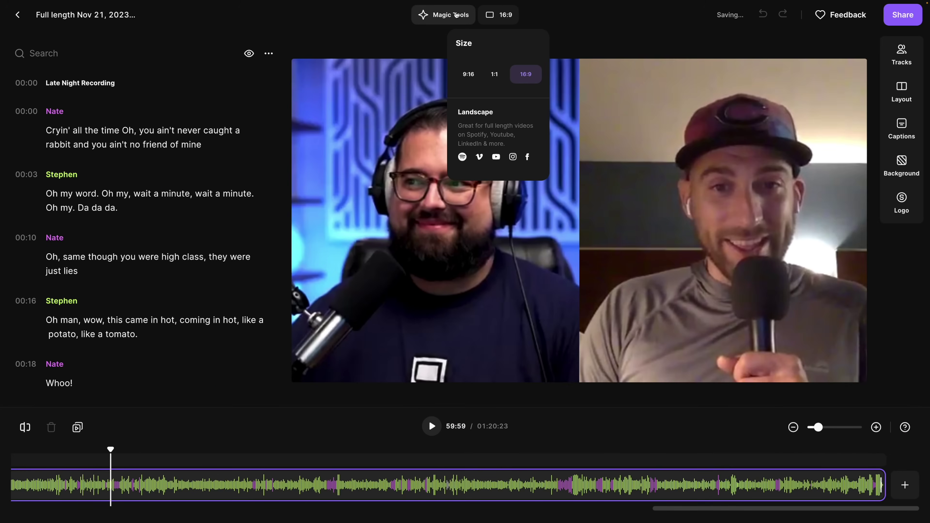
click(456, 14)
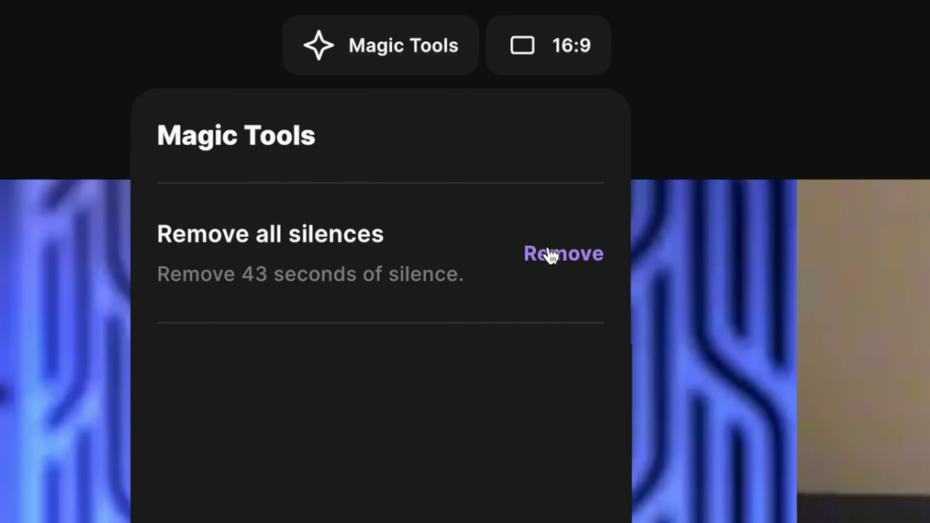
click(568, 261)
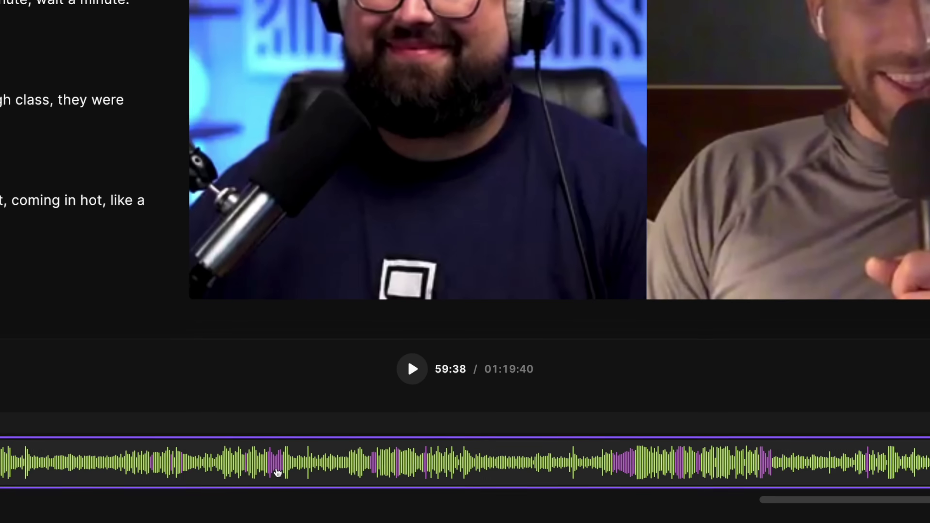
- Move the playhead along the timeline from 01:05:13 to 01:04:04
click(261, 471)
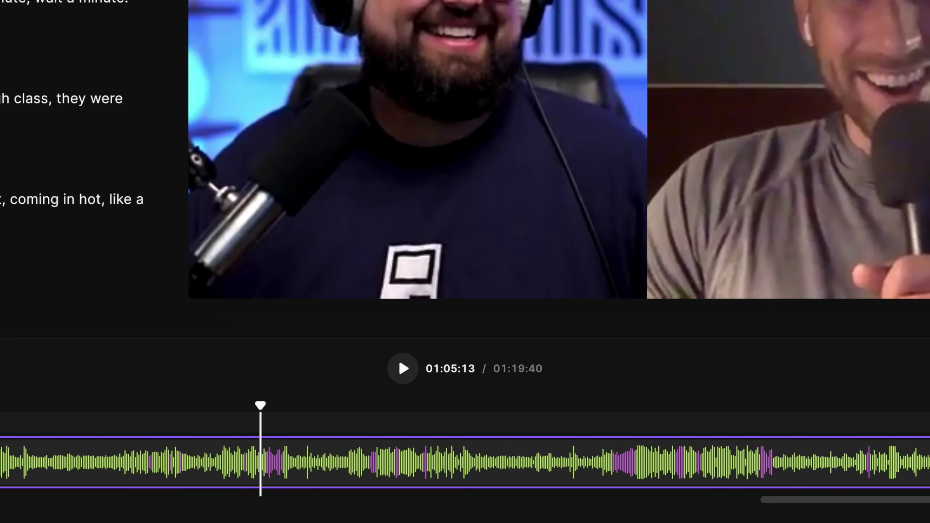
scroll(262, 471, left, 10)
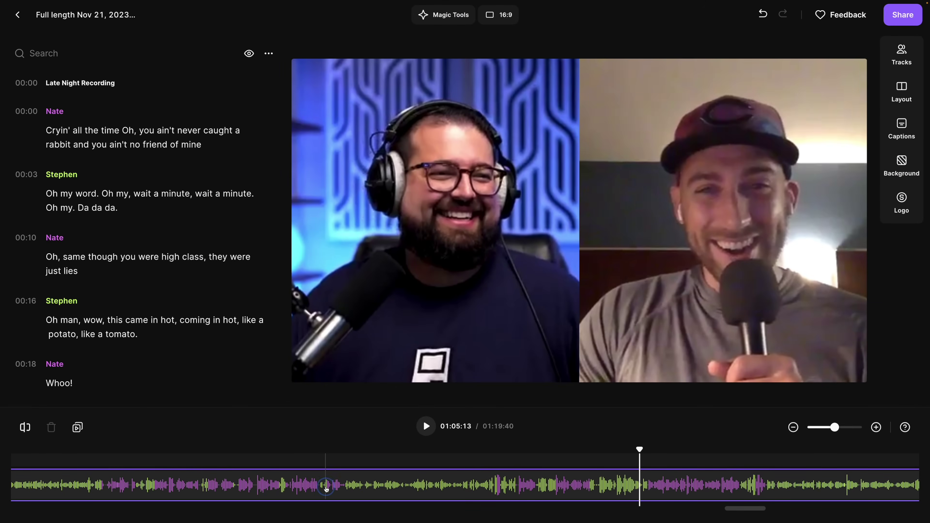
click(326, 485)
click(347, 491)
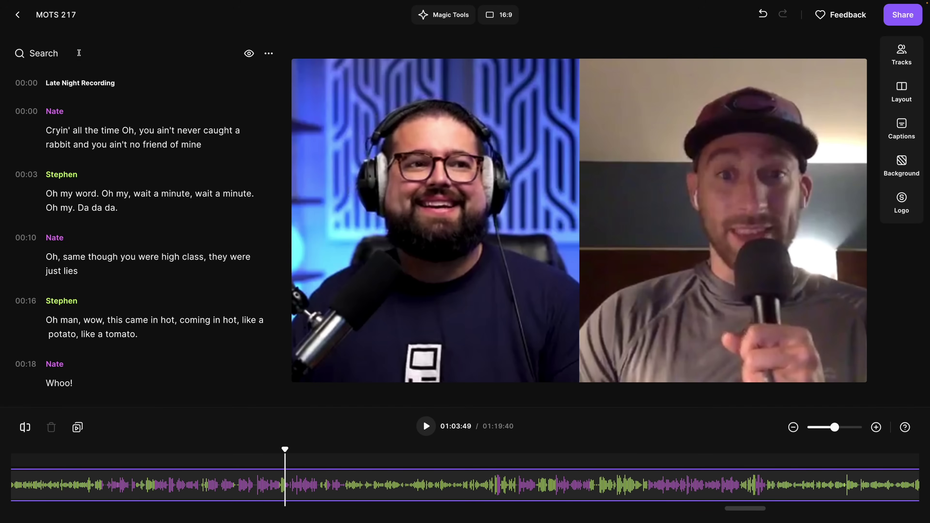
- Search the transcript for 'welcome to movies on the side' and jump to its match at 40:04
click(79, 53)
key(ctrl+v)
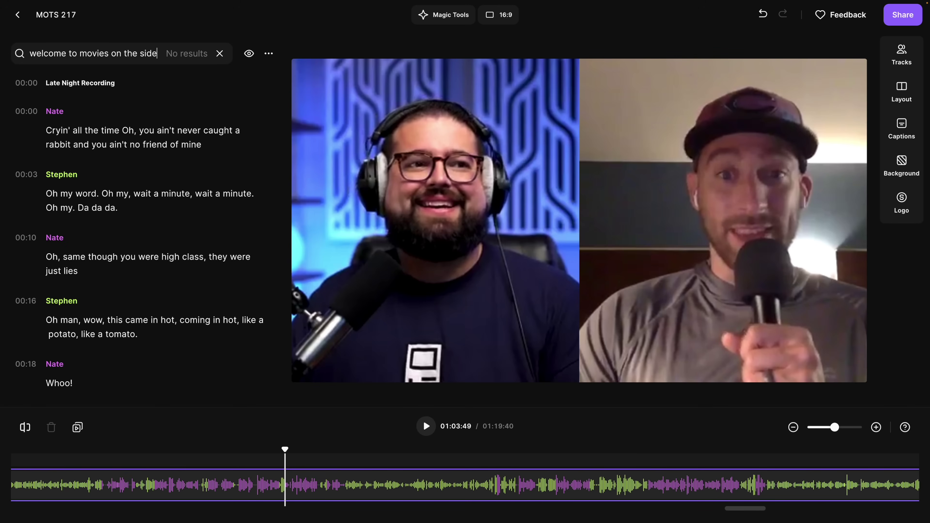
click(195, 53)
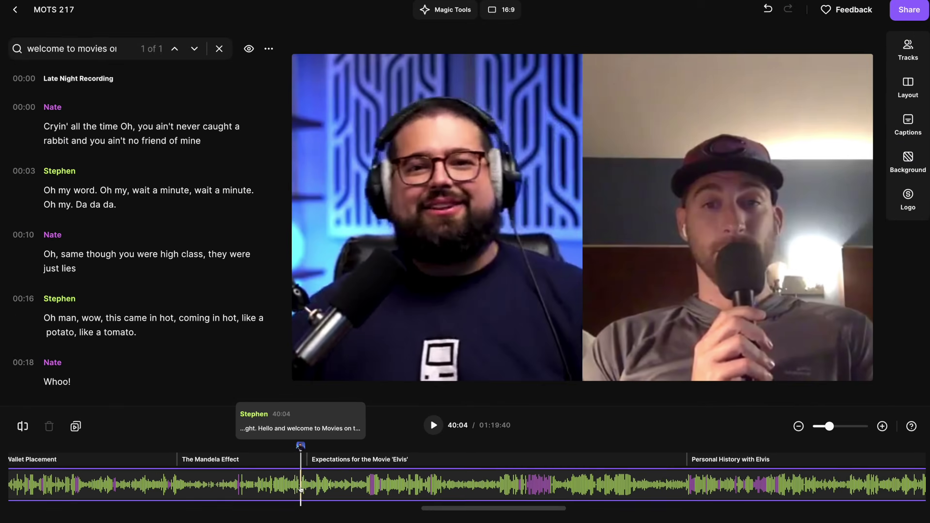
key(Escape)
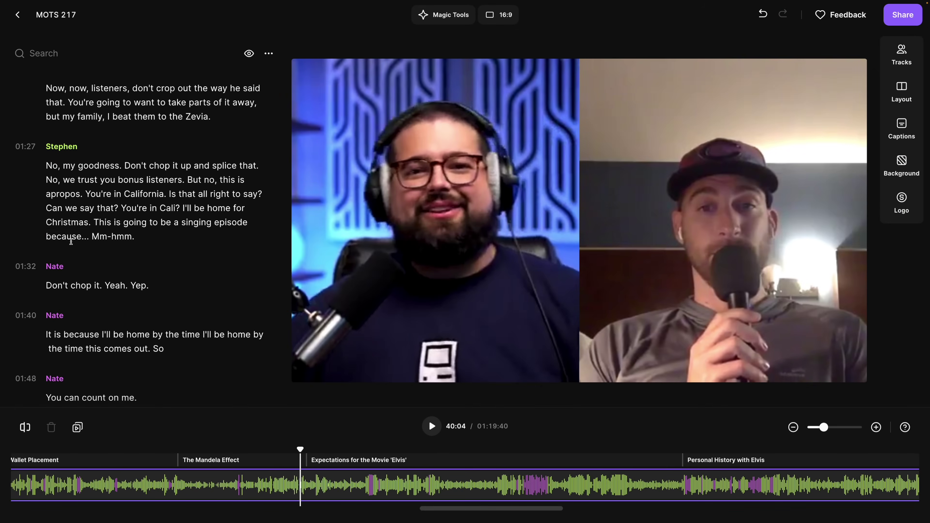
- Delete 'No, my goodness.' and select the passage from 'That's' through 'Don't'
click(90, 165)
drag(90, 166, 46, 165)
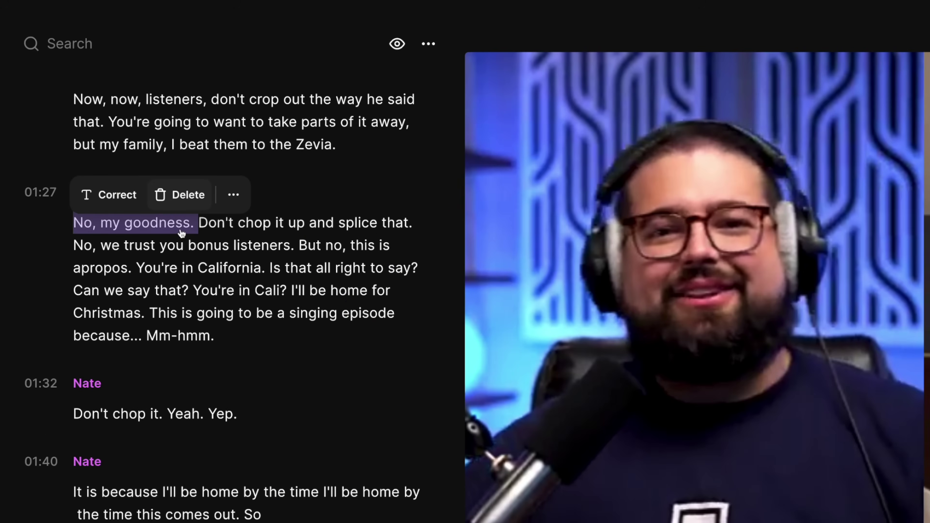
key(BackSpace)
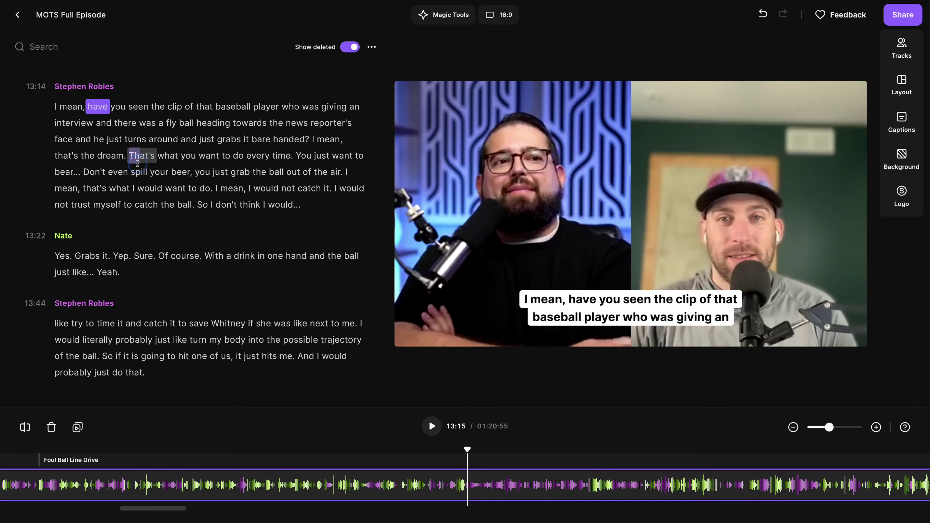
drag(136, 155, 89, 172)
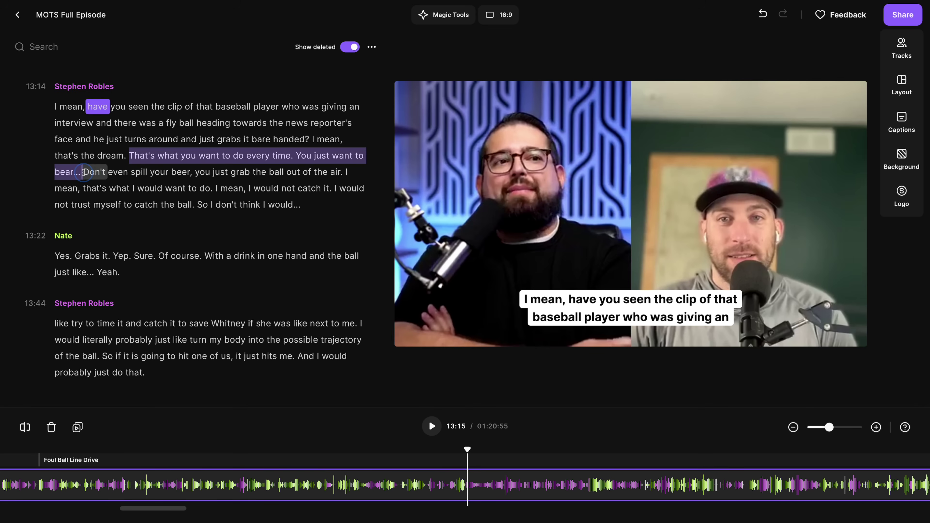
- Delete the selected passage, hide deleted text, and inspect the cut after 'that's the dream.'
key(BackSpace)
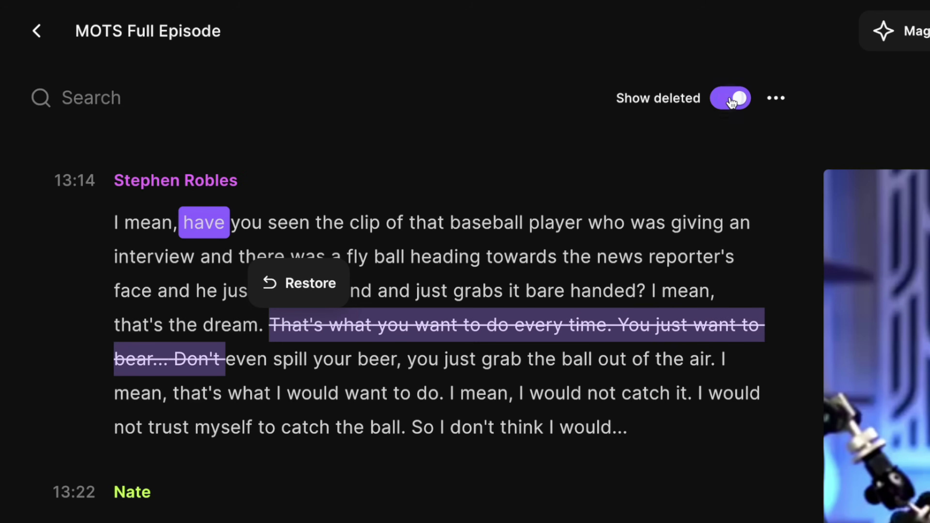
click(732, 102)
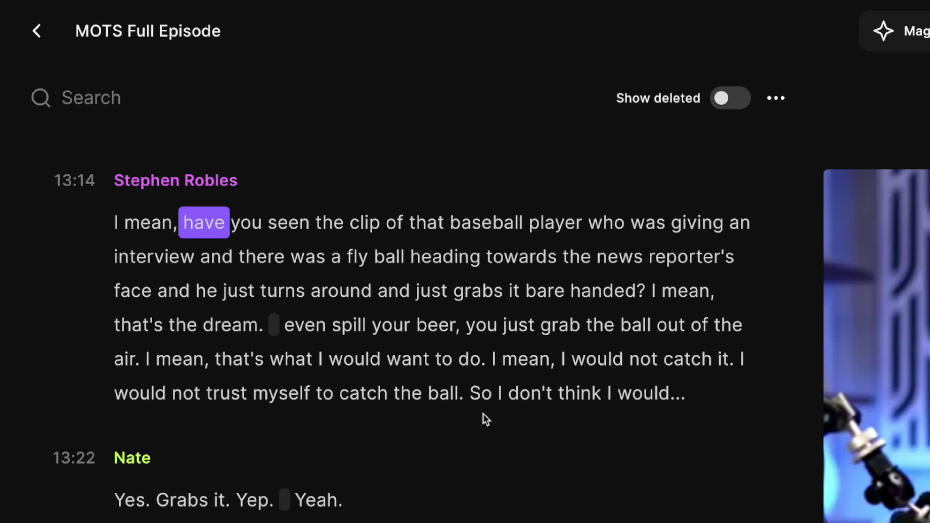
click(275, 329)
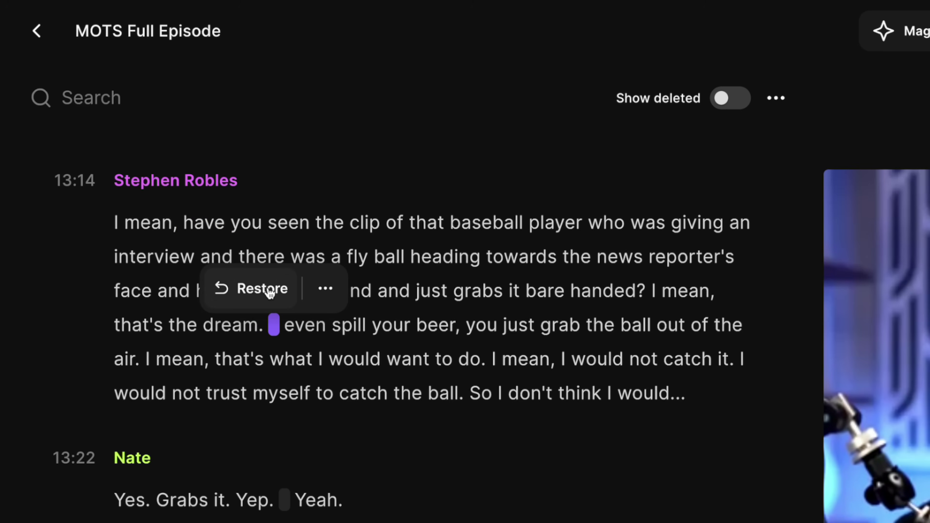
click(262, 289)
- With deleted text shown, nudge the cut's end slightly earlier on the zoomed waveform
click(735, 106)
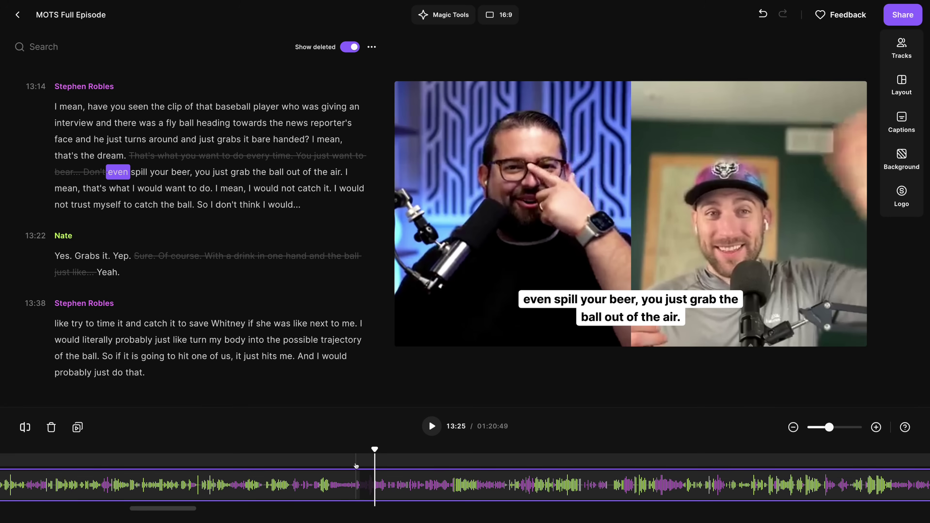
scroll(279, 487, up, 3)
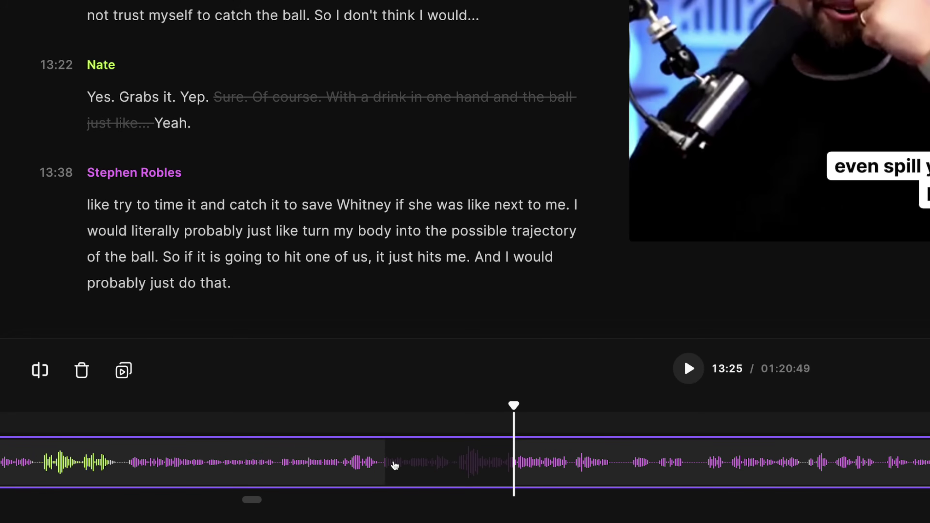
drag(386, 476, 382, 478)
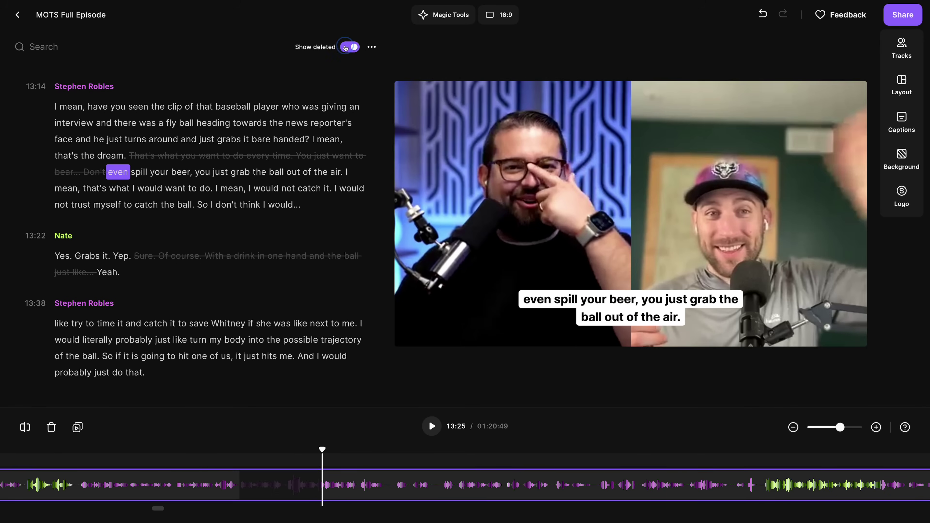
click(346, 47)
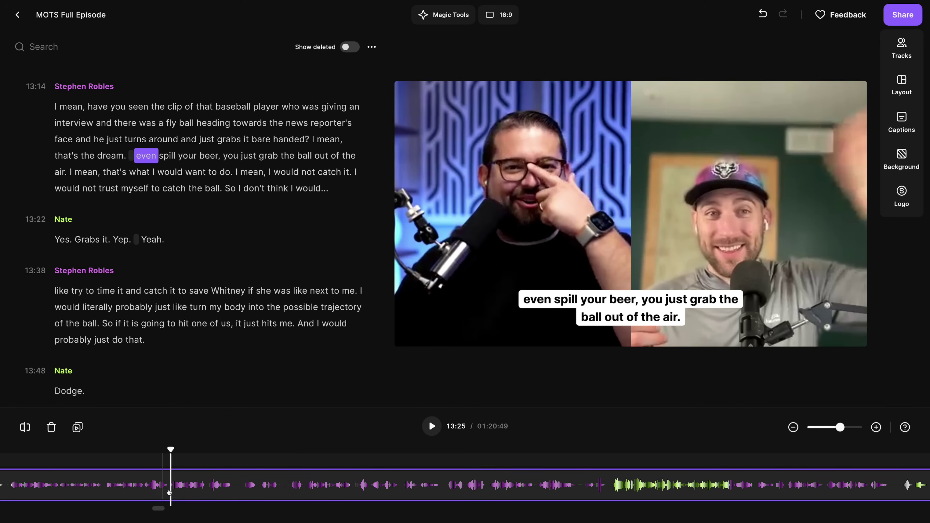
click(326, 497)
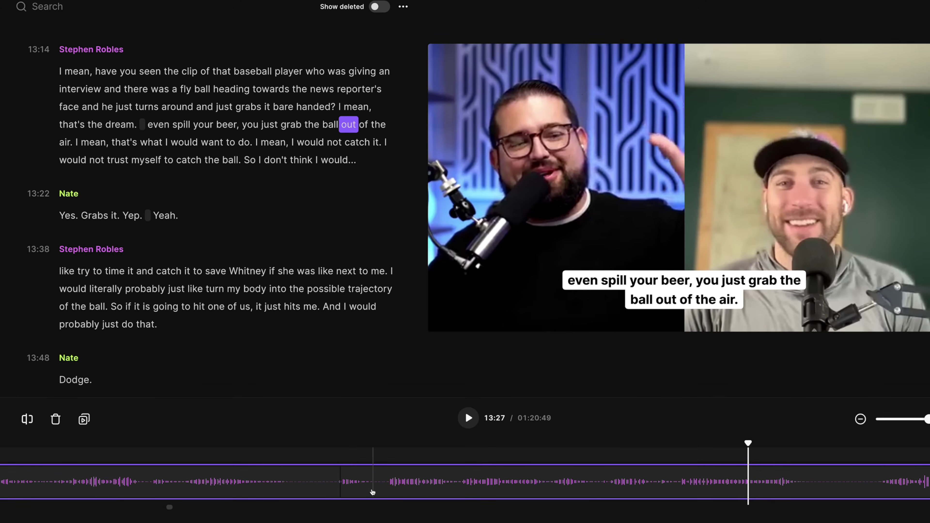
- Show deleted passages and drag the clip's start edge later near 13:27
click(378, 6)
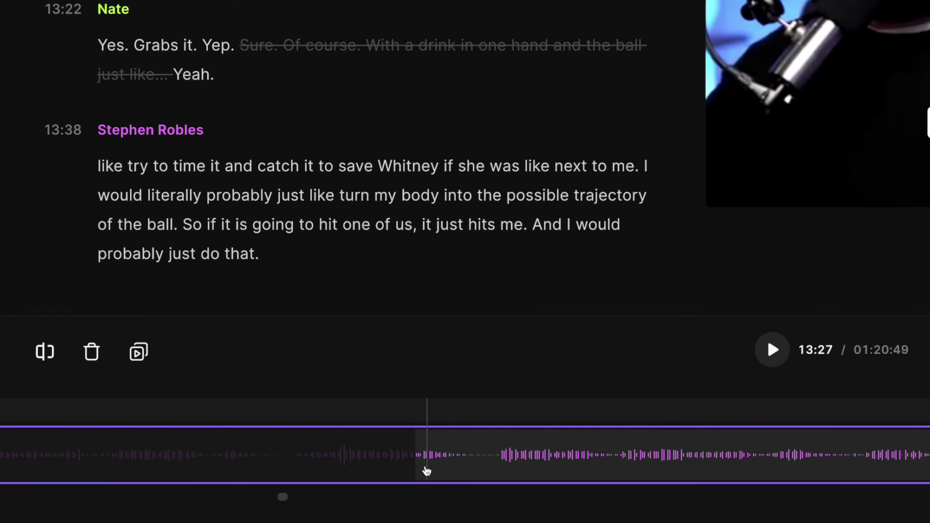
drag(473, 458, 548, 456)
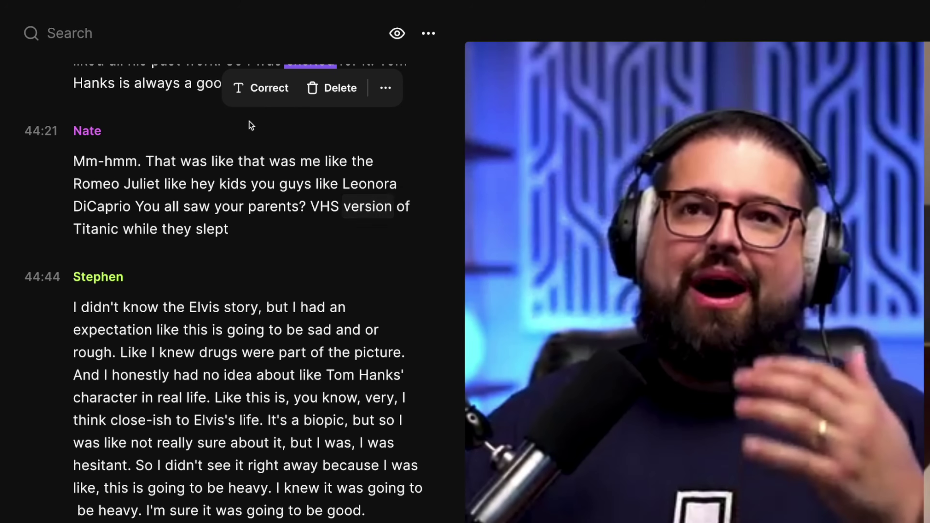
- Correct the transcript word 'Leonora' to 'Leonardo' at 44:21
click(364, 186)
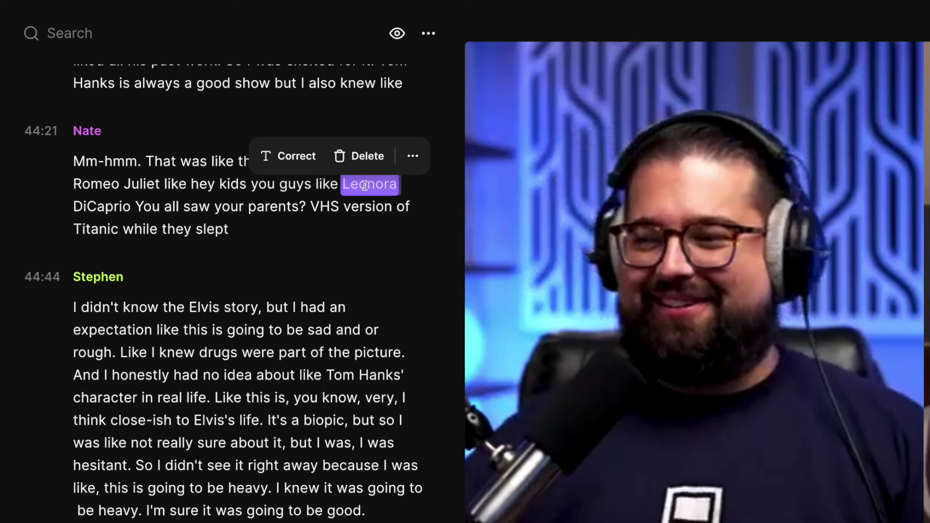
click(283, 162)
text(Leonardo)
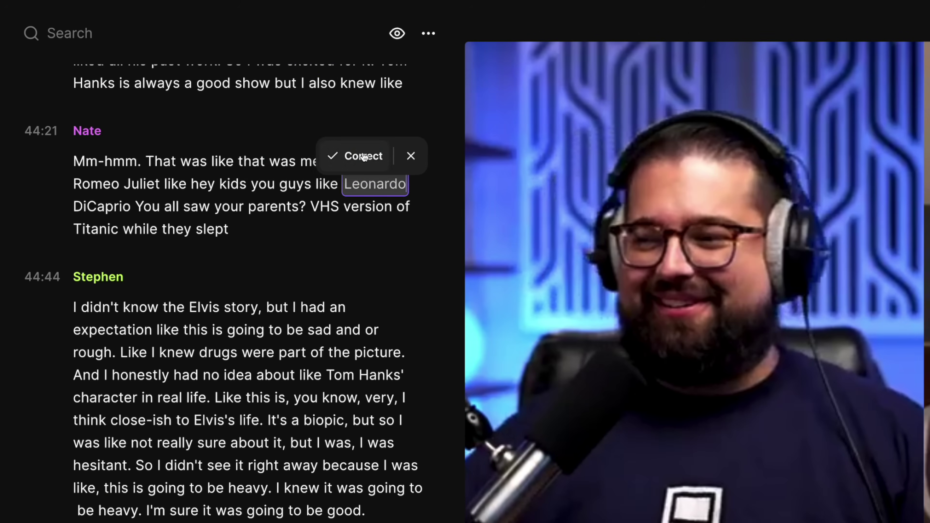
click(333, 153)
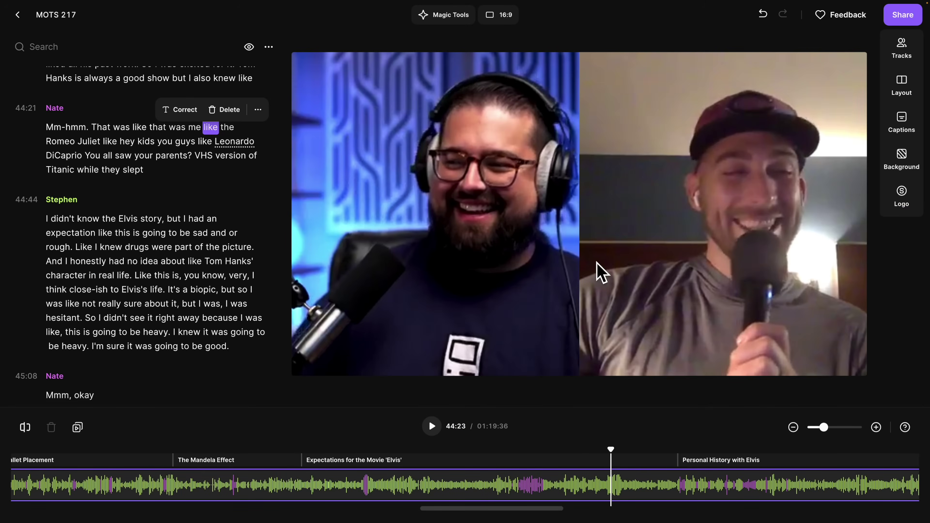
click(902, 121)
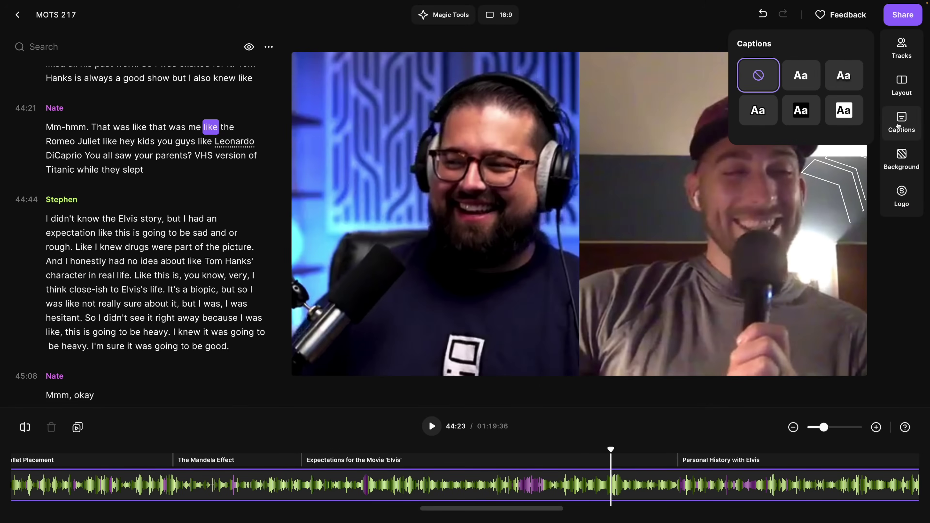
- Apply the white-box 'Aa' caption style over the video
click(851, 78)
click(844, 110)
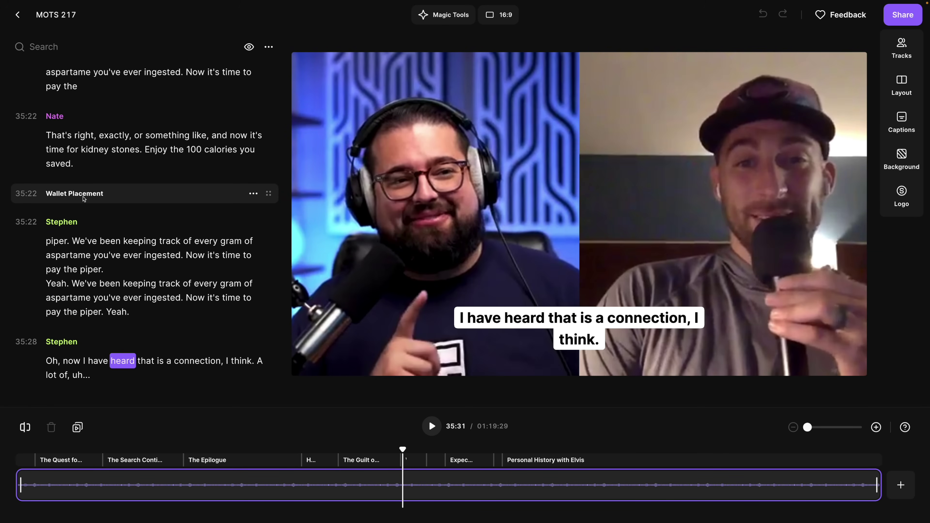
- Move the Wallet Placement chapter earlier and rename it 'Wallet Pocket'
scroll(135, 200, up, 2)
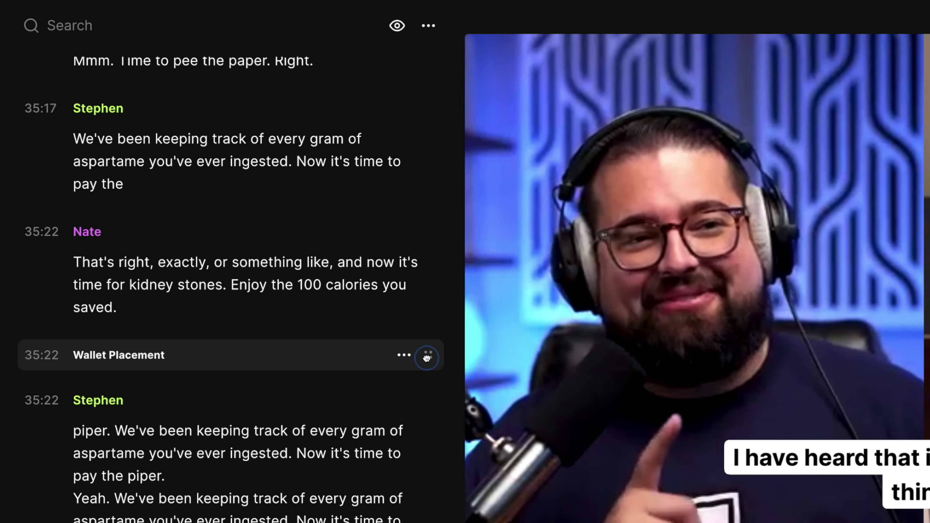
mouse_move(428, 357)
mouse_down()
mouse_move(405, 137)
mouse_move(412, 353)
mouse_move(428, 390)
mouse_move(424, 344)
mouse_up()
click(404, 283)
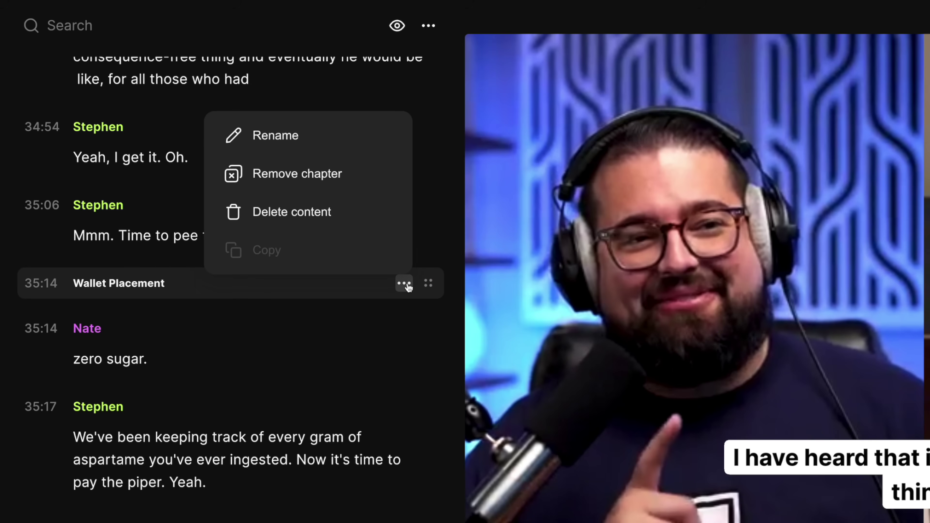
click(285, 136)
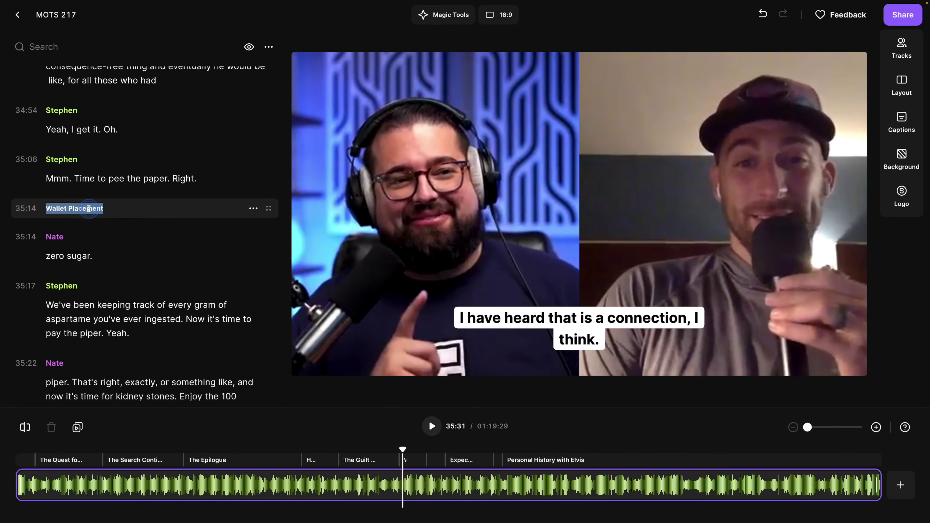
text(Wallet Pocket)
key(Return)
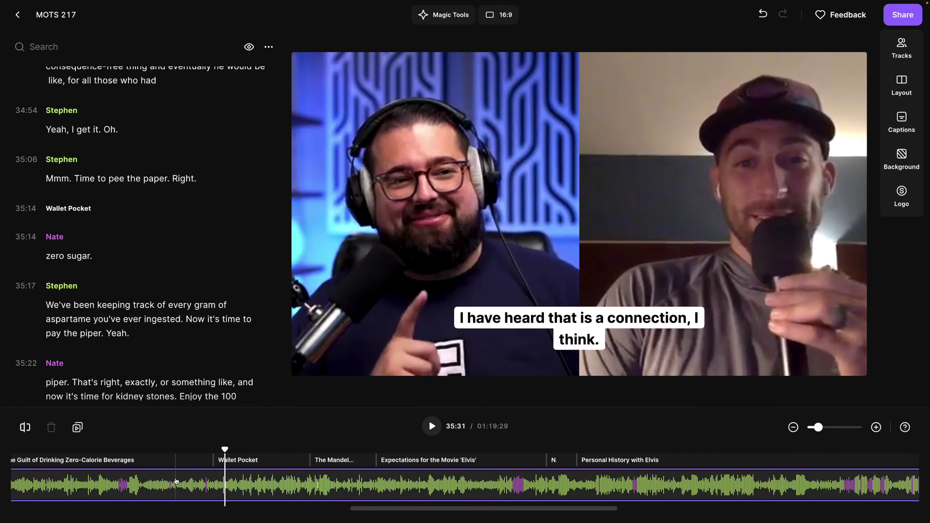
- Add a new chapter at 34:15 and name it 'Intro'
click(176, 482)
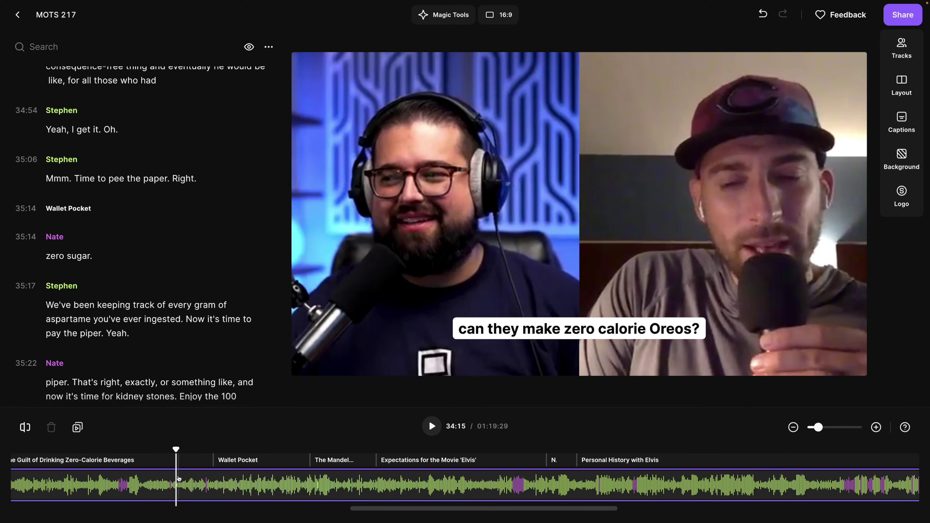
click(78, 428)
click(202, 462)
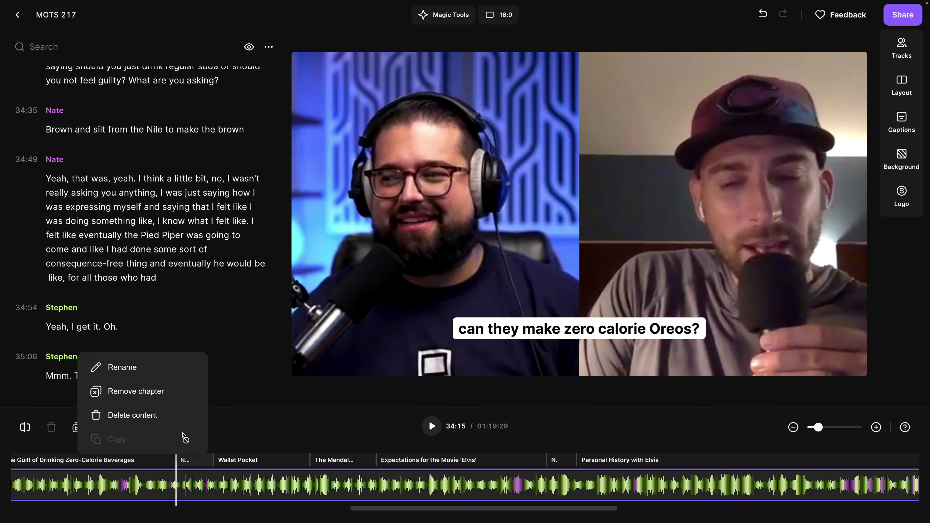
click(143, 369)
text(Intro)
key(Return)
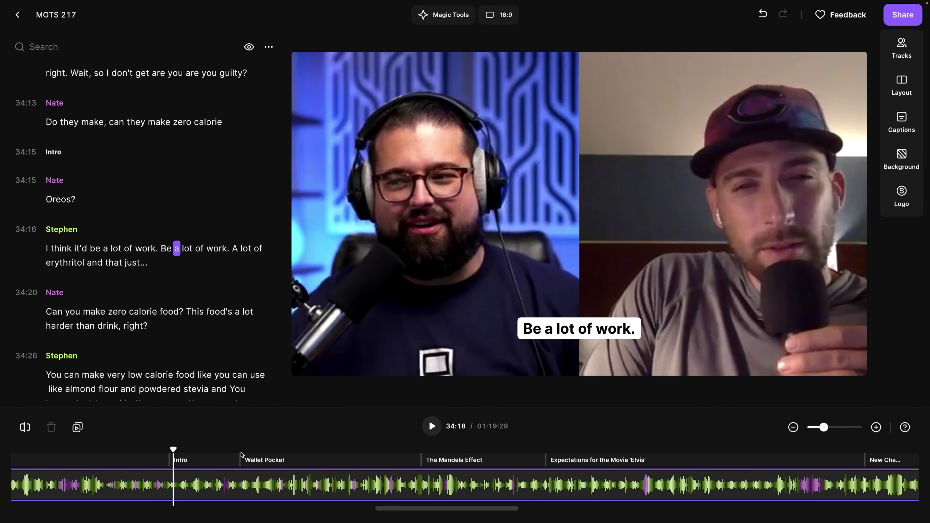
- Move the Intro chapter later and place The Mandela Effect before Wallet Pocket
mouse_move(204, 463)
mouse_down()
mouse_move(291, 447)
mouse_move(346, 460)
mouse_up()
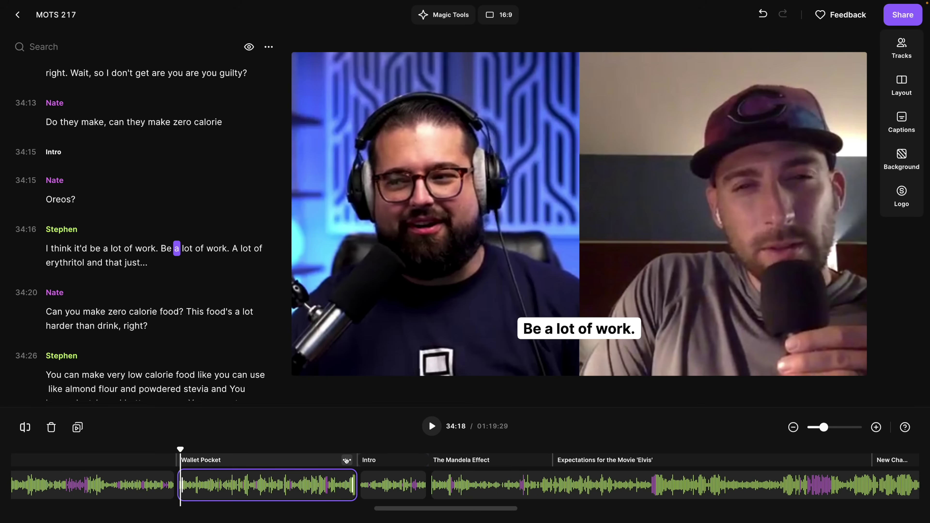
scroll(345, 471, right, 3)
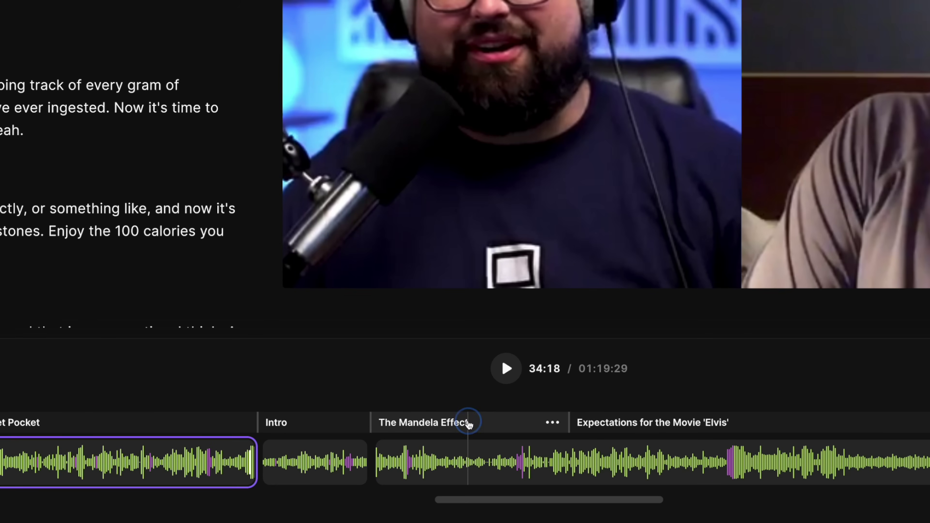
drag(408, 460, 238, 435)
drag(199, 383, 110, 415)
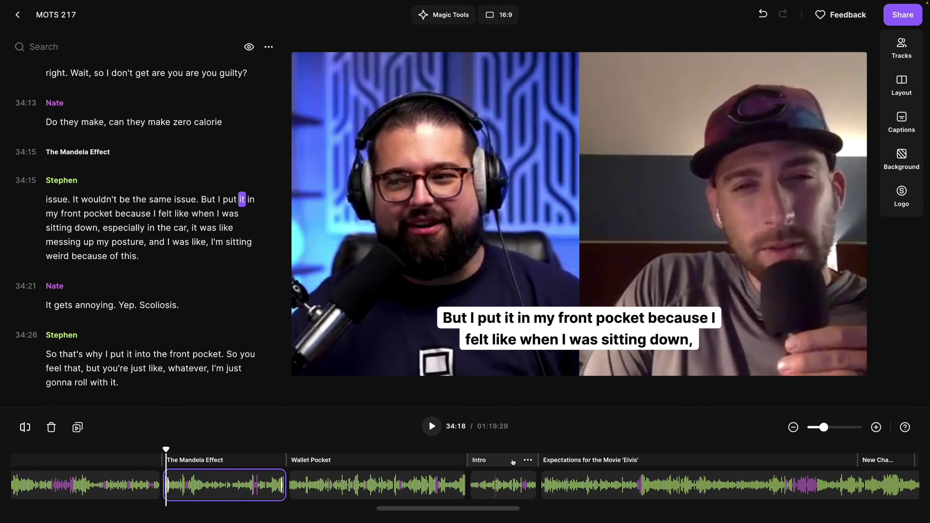
- Remove the Intro chapter marker and delete the Wallet Pocket chapter with its content
click(524, 463)
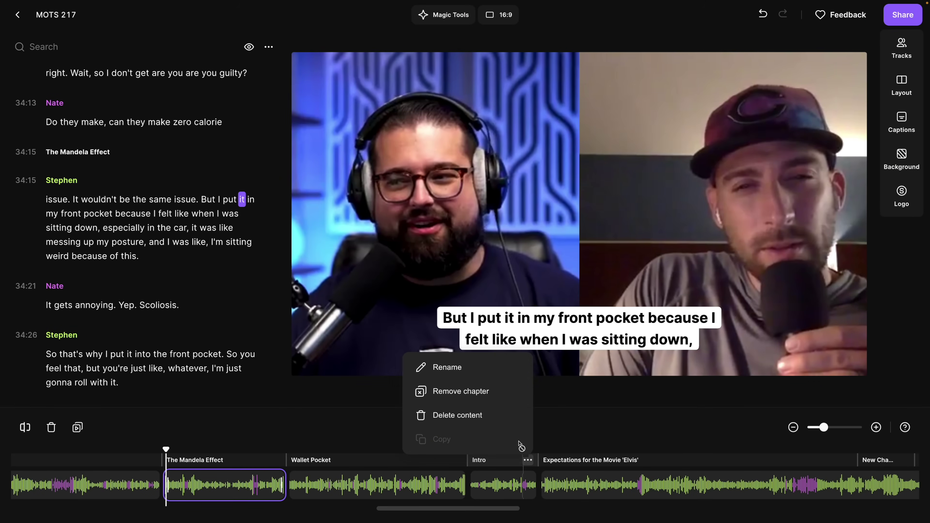
click(484, 391)
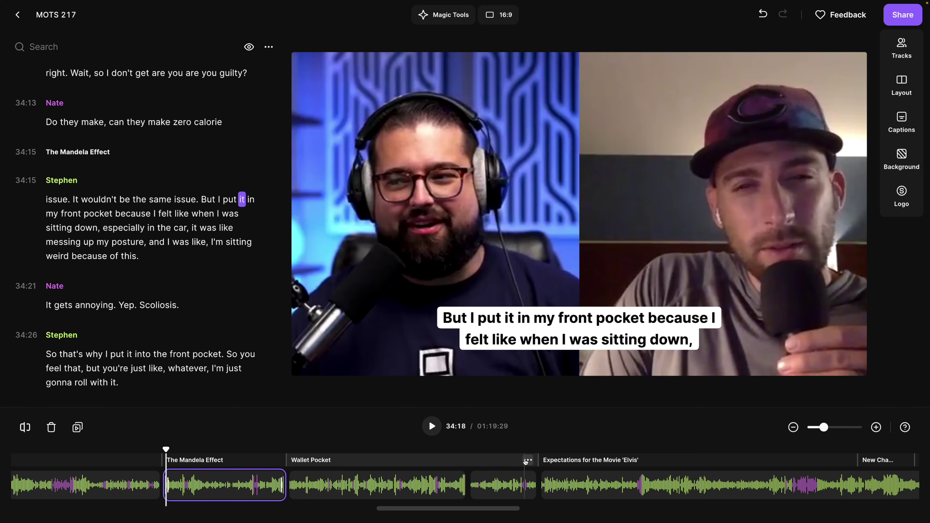
click(527, 461)
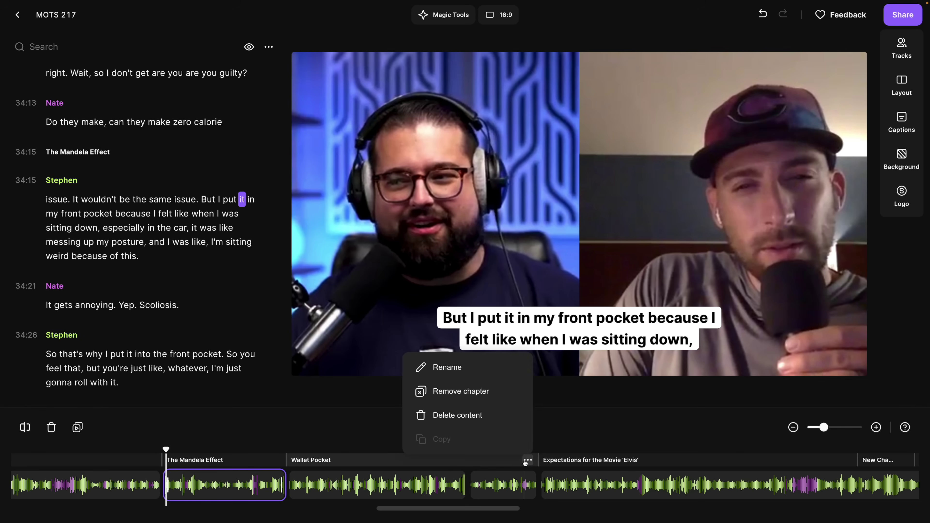
click(483, 422)
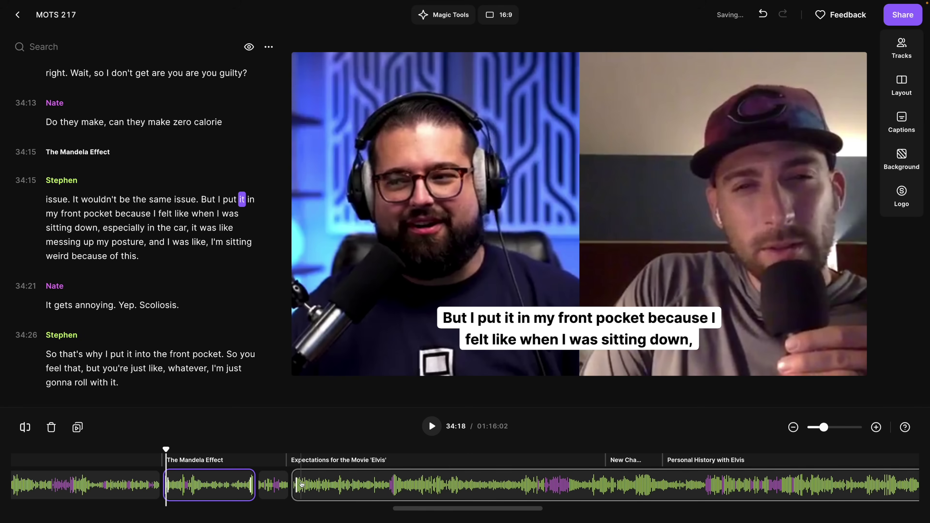
- Jump back to The Mandela Effect chapter and delete its content
mouse_move(290, 463)
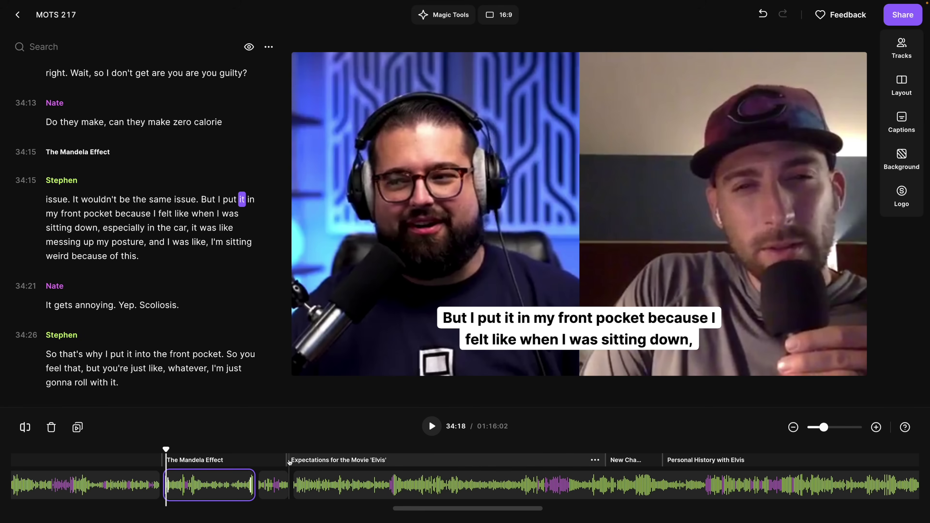
click(137, 158)
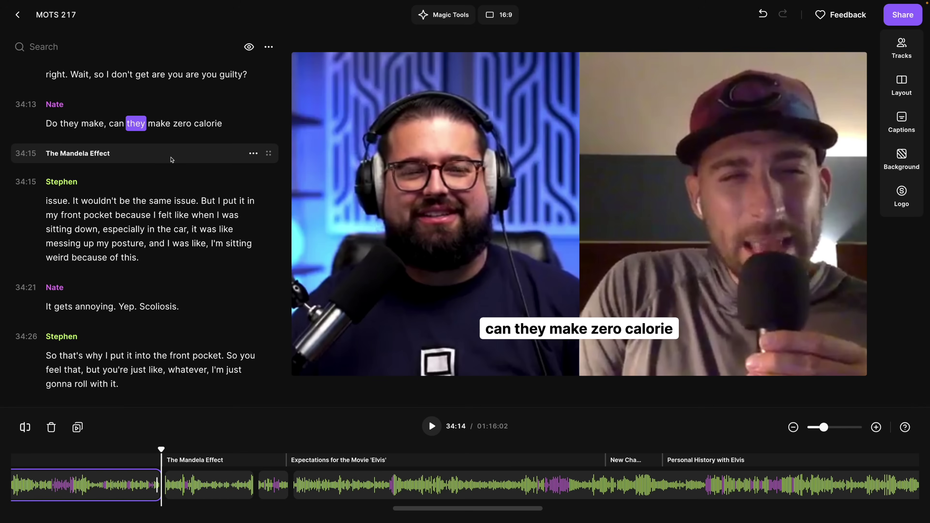
click(254, 154)
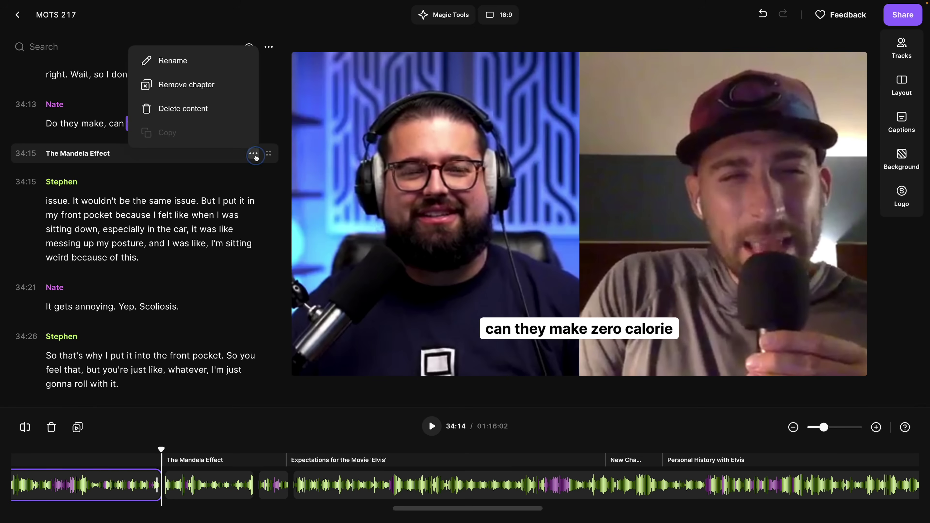
click(206, 109)
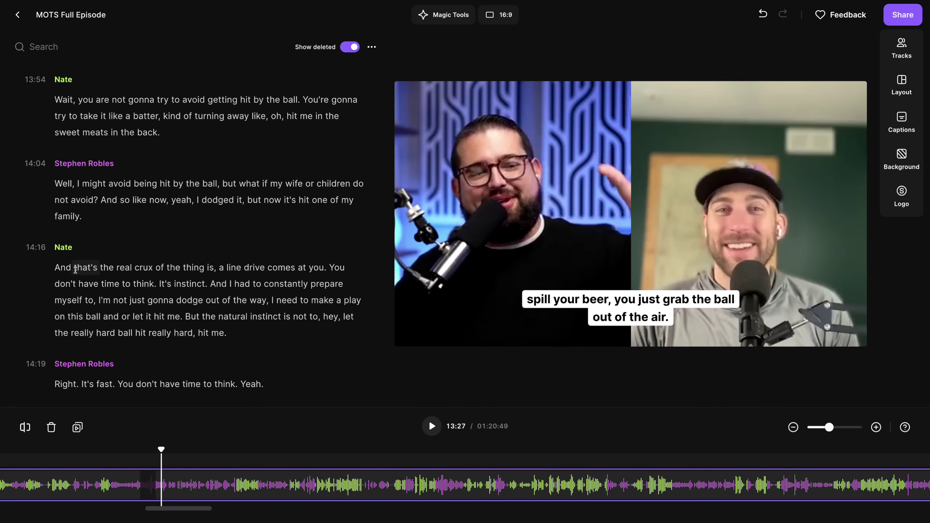
- Make a new edit containing only Nate's line-drive paragraph with Keep only this
drag(58, 268, 230, 327)
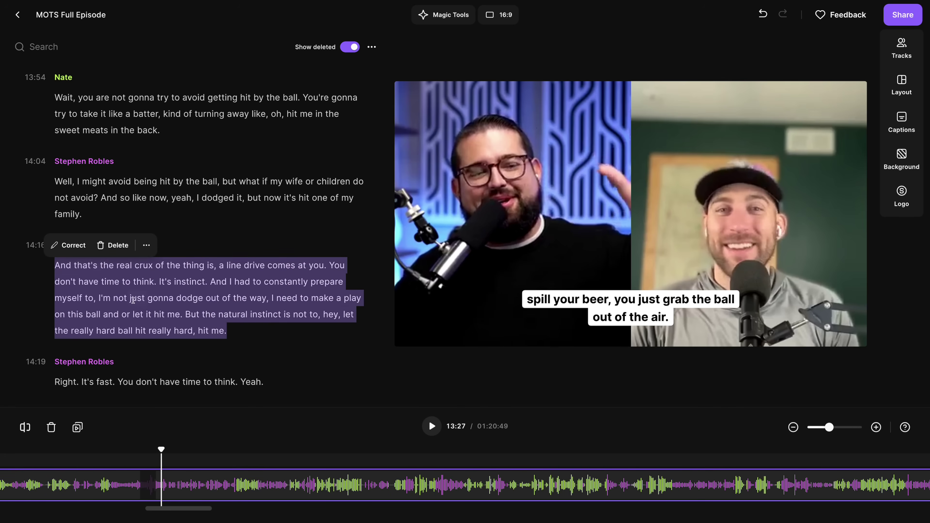
click(147, 247)
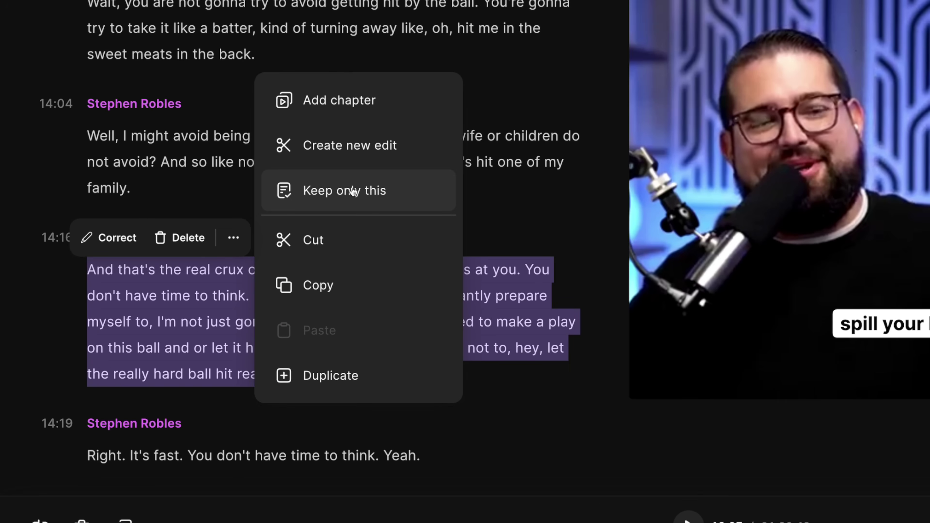
click(382, 199)
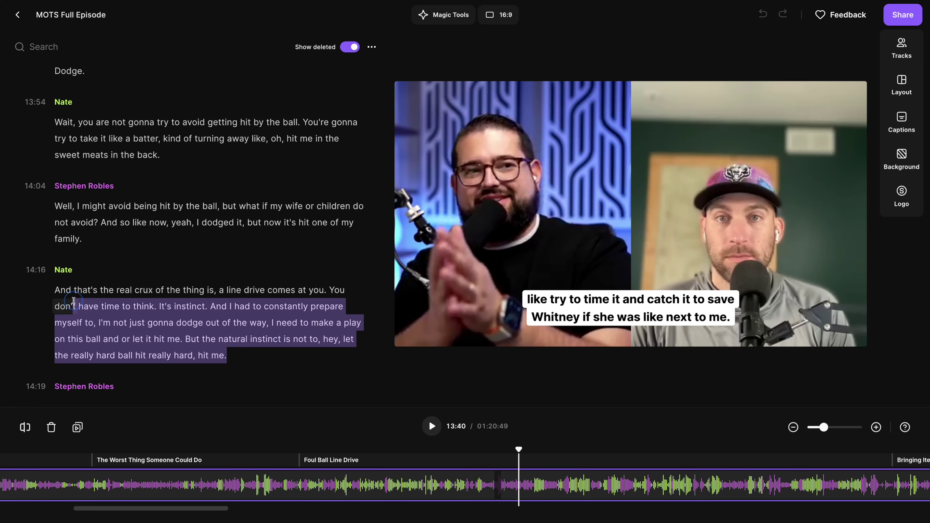
- Cut the line-drive paragraph from the full episode and place the cursor after 'back.'
drag(75, 304, 60, 290)
click(146, 270)
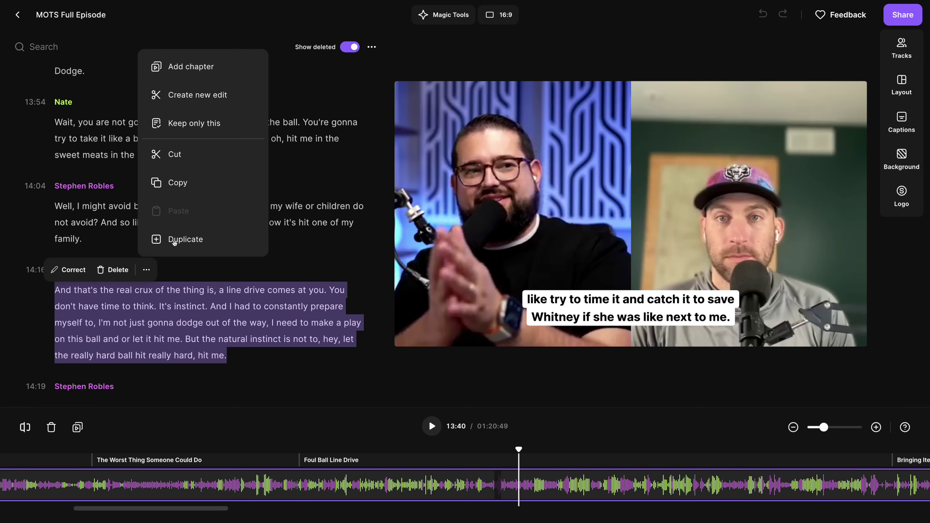
click(186, 155)
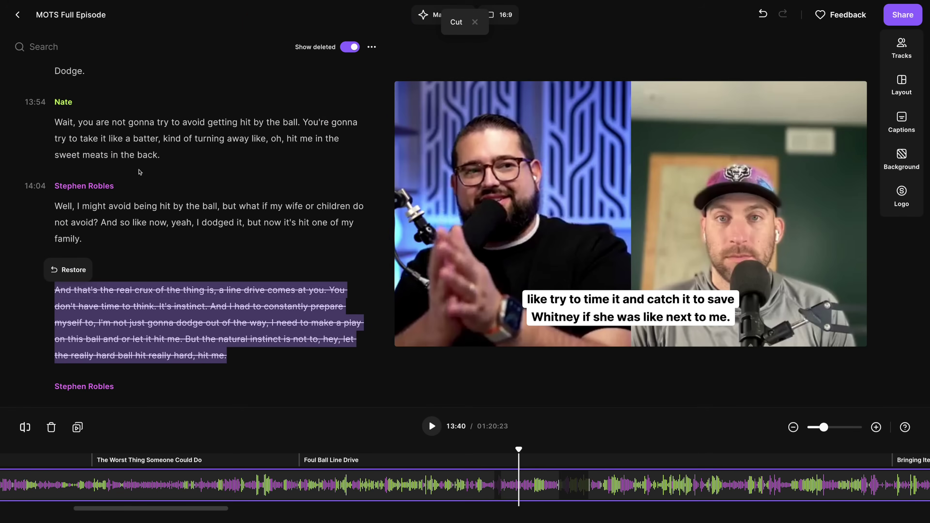
click(162, 155)
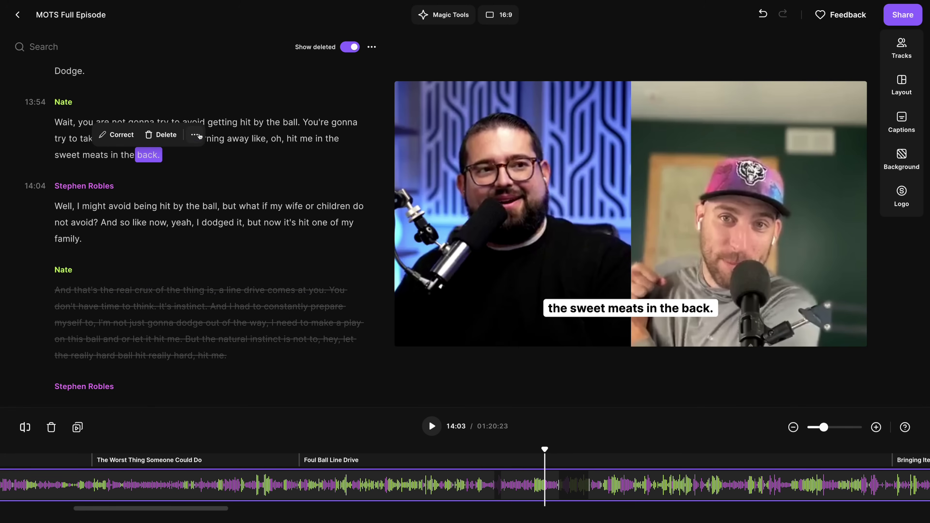
- Paste the line-drive paragraph after 'sweet meats in the back' and copy it
click(195, 135)
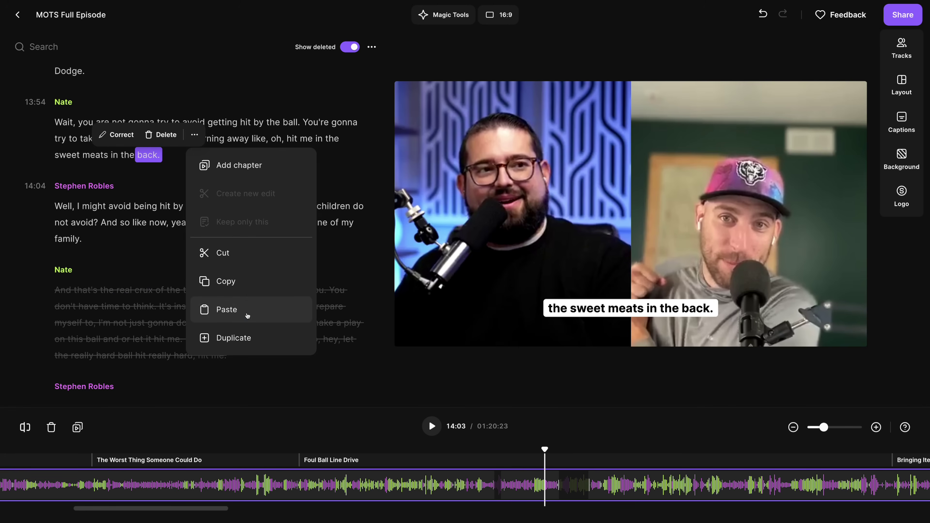
click(247, 316)
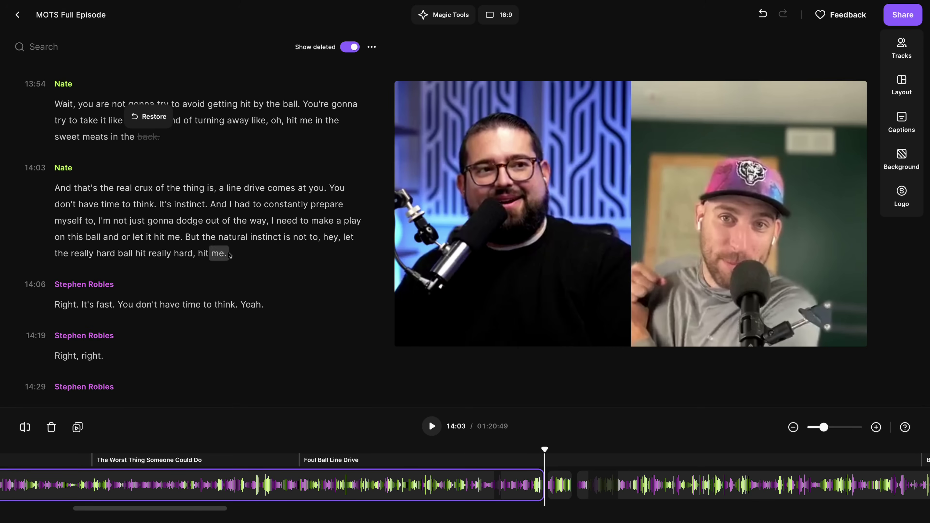
right_click(201, 254)
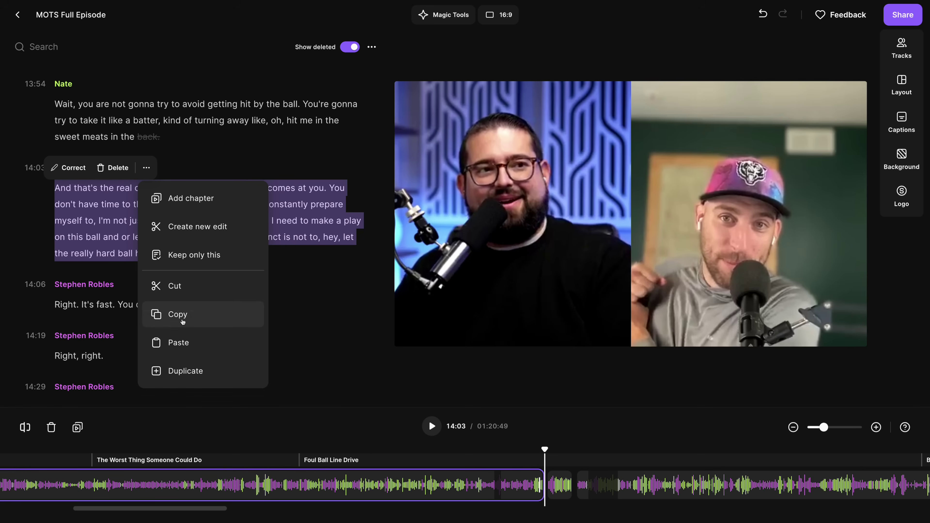
click(179, 314)
- Duplicate the paragraph as a new clip and drag the duplicate earlier on the timeline
click(144, 168)
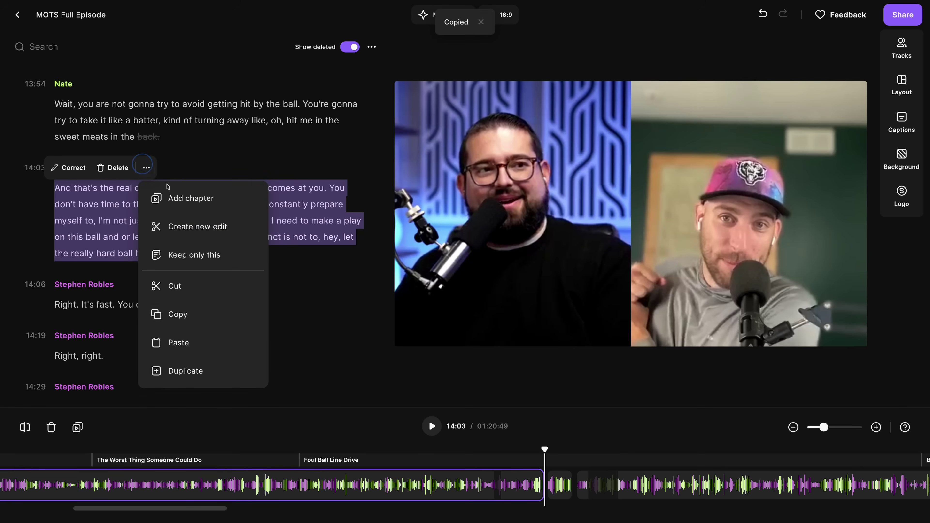
click(193, 371)
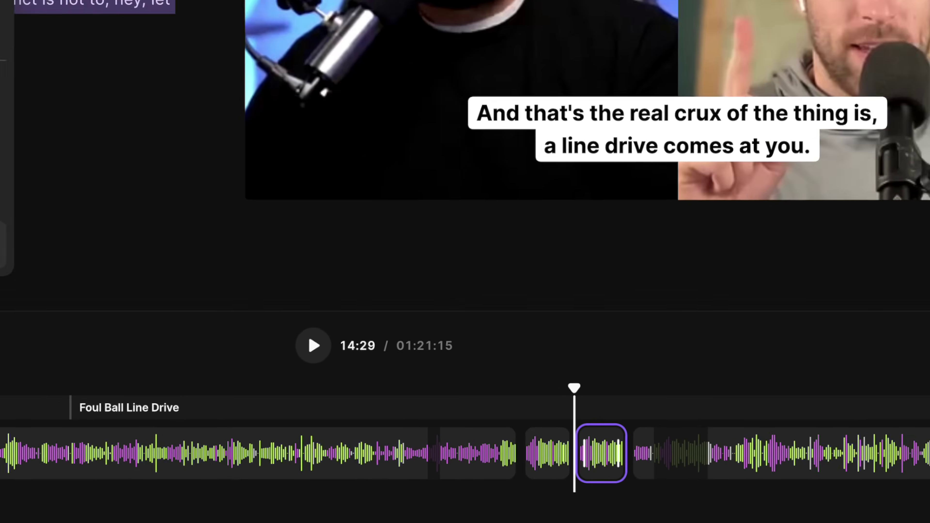
click(568, 484)
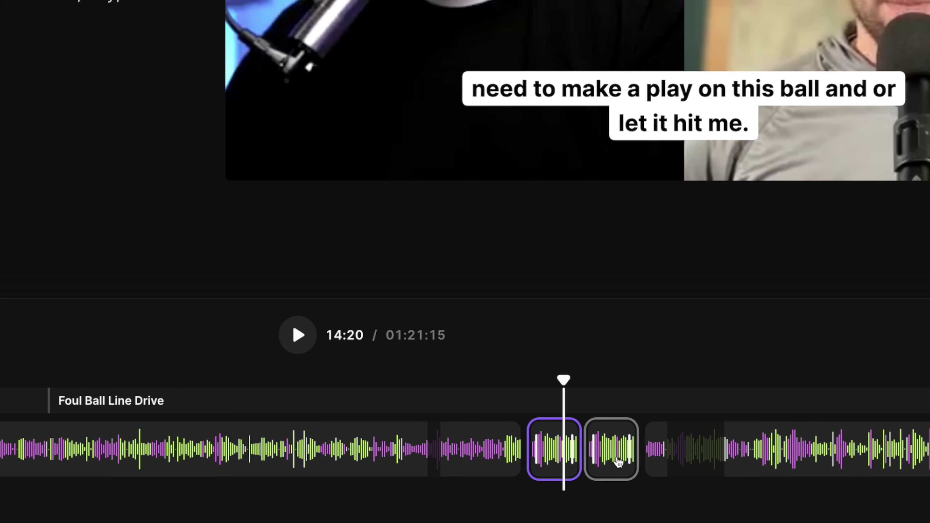
click(619, 463)
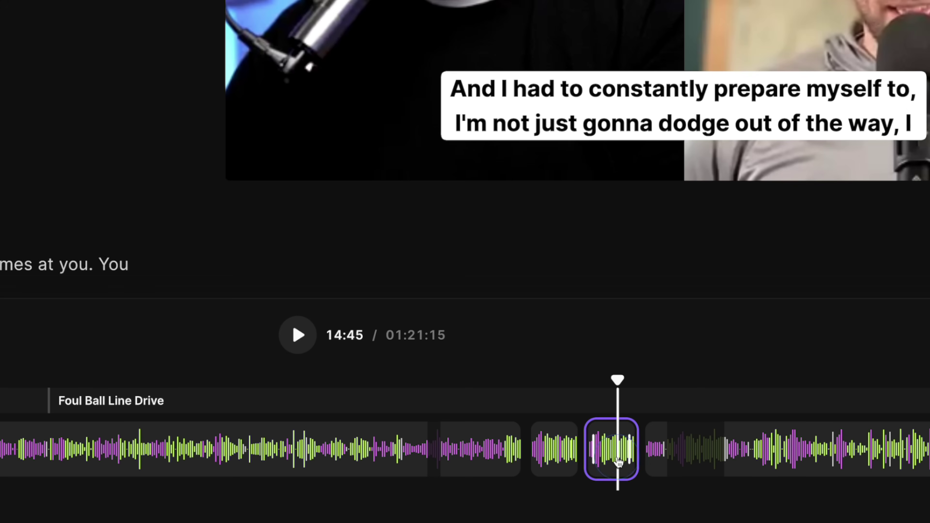
drag(618, 462, 632, 442)
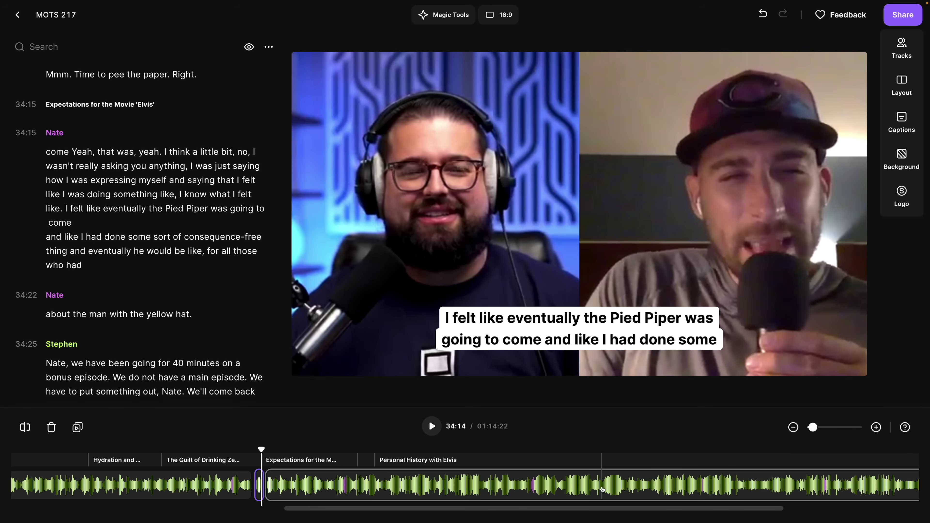
- Split the long clip at 49:55, 54:00 and 58:09, then move the 54:00–58:09 piece ahead of its neighbour
click(602, 490)
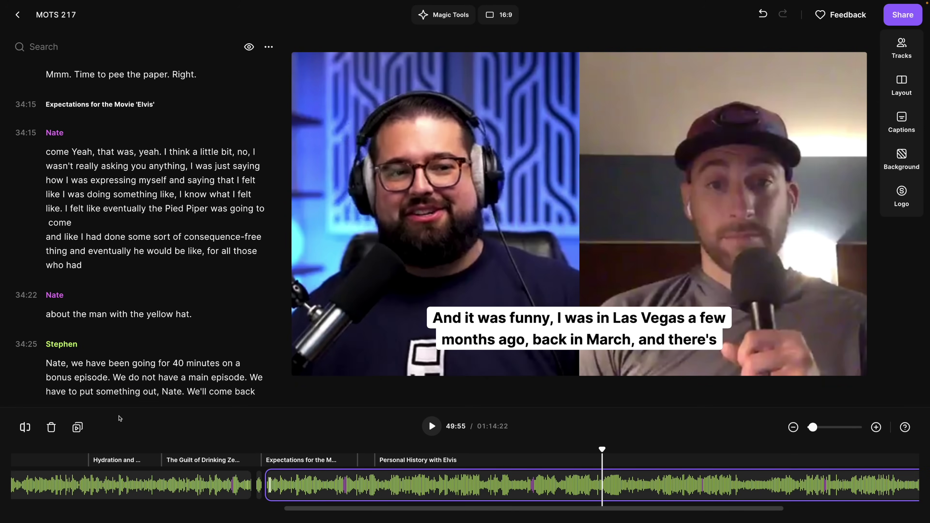
click(24, 427)
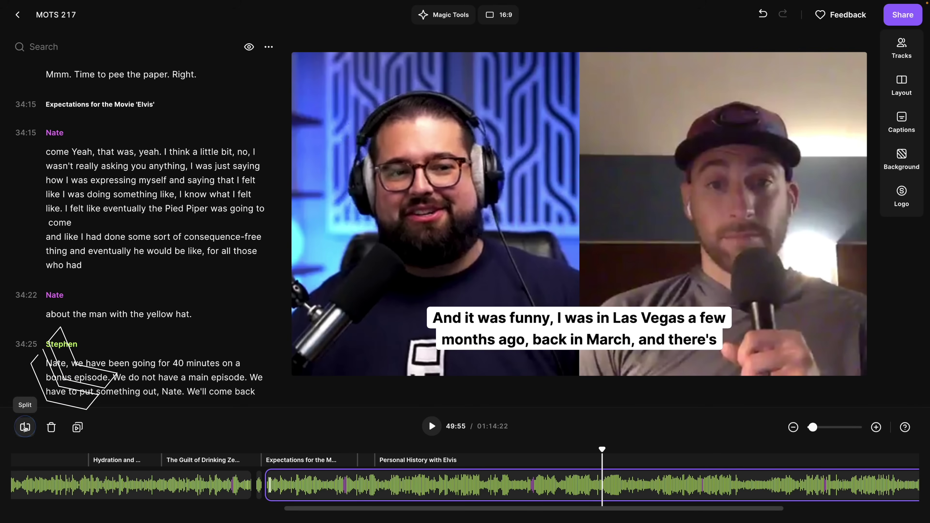
click(691, 486)
key(s)
click(780, 485)
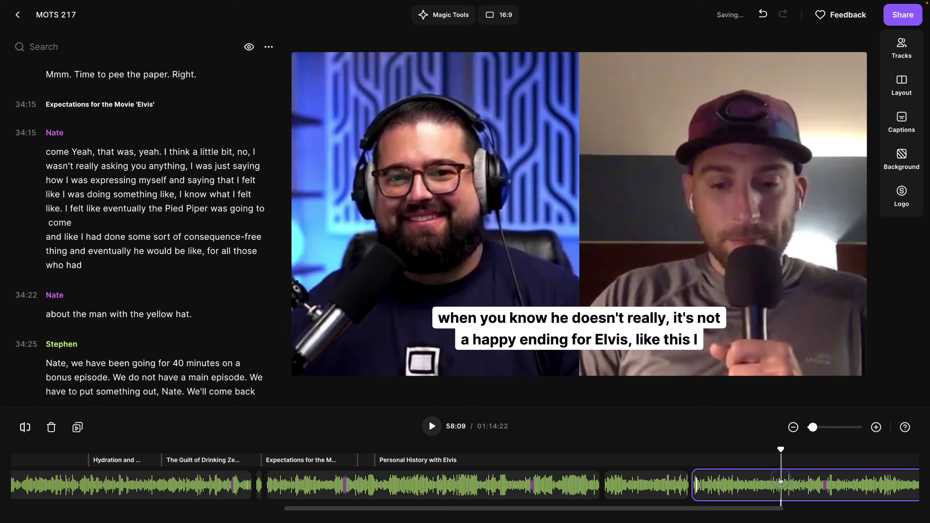
key(s)
click(735, 480)
drag(734, 480, 659, 465)
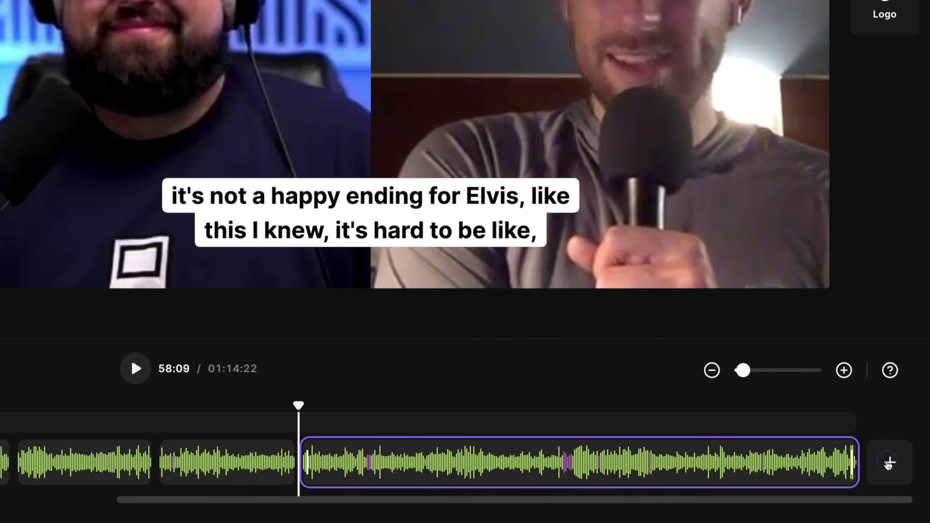
- Start uploading a new audio file from the timeline's add-media options
click(889, 464)
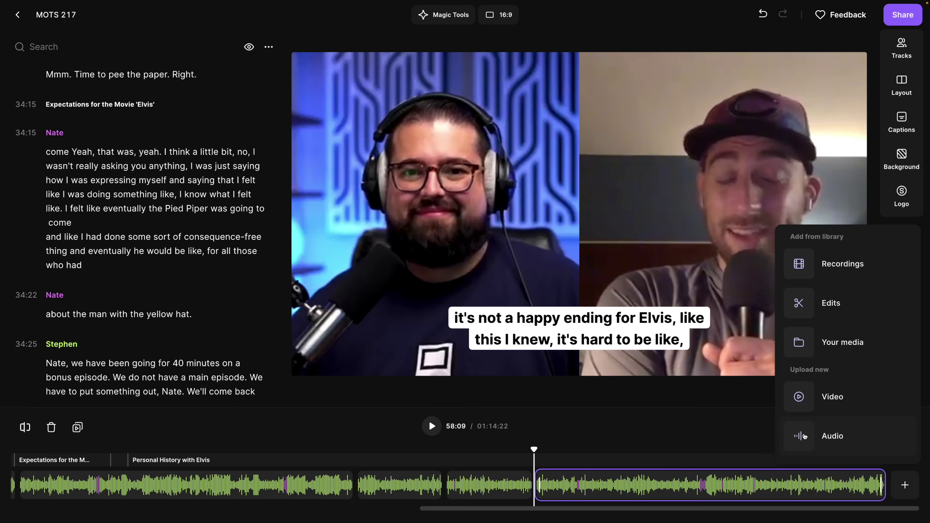
click(804, 436)
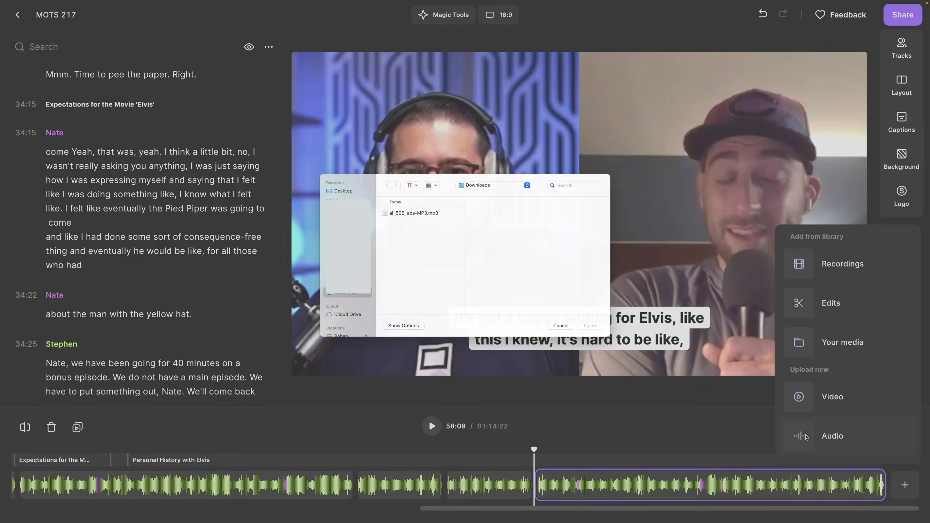
- Upload ai_505_ads-MP3.mp3 and move the ad clip to 33:53, mid-episode
click(436, 219)
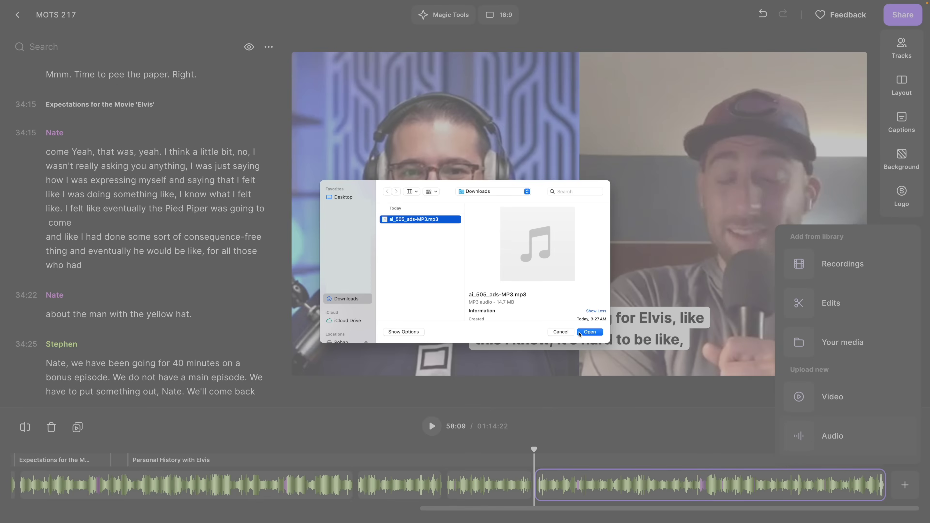
click(589, 332)
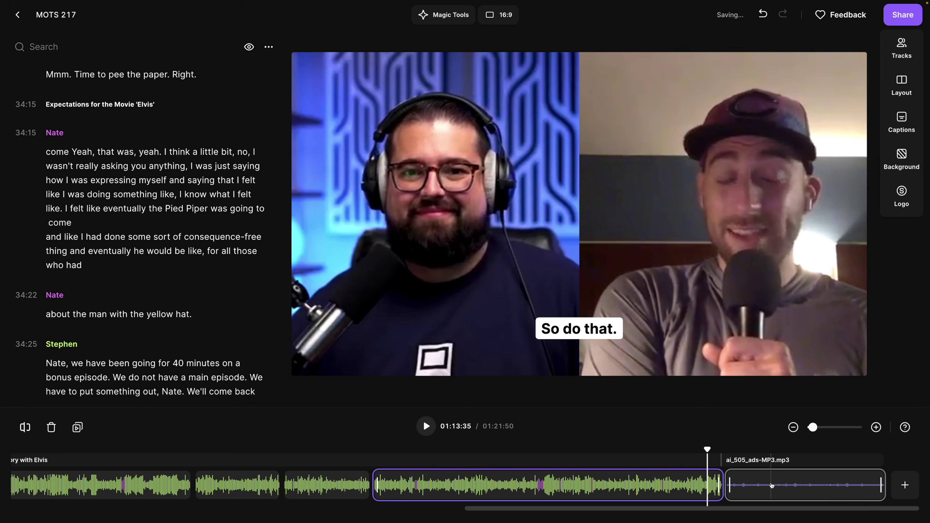
scroll(820, 481, down, 3)
drag(835, 482, 315, 476)
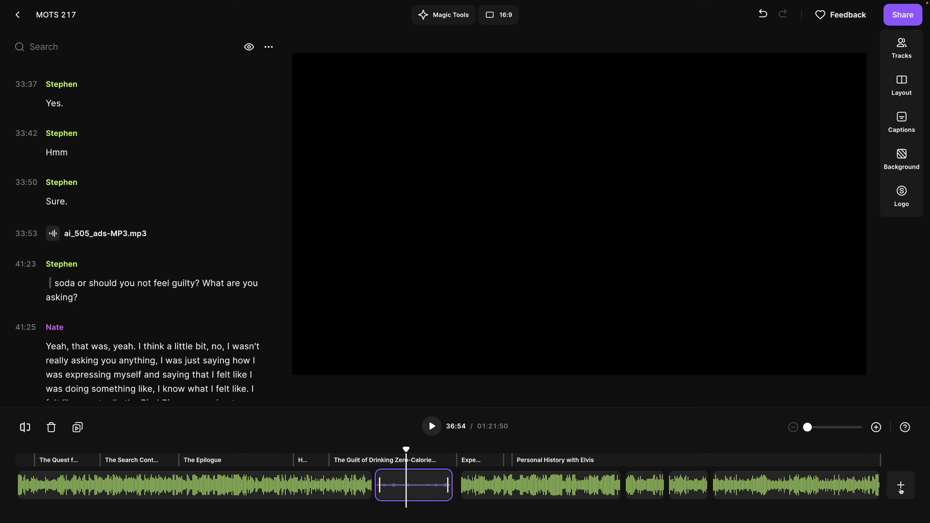
click(901, 486)
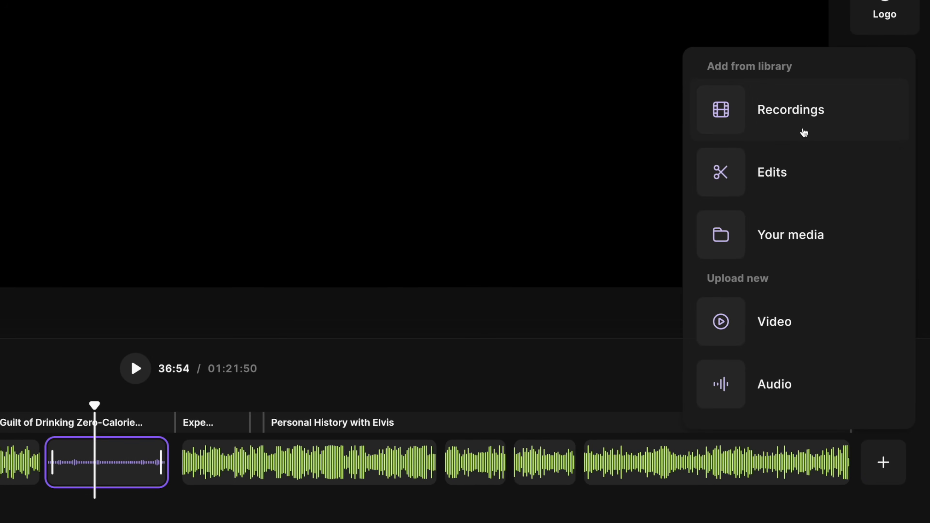
- Append the 03:04 Transistor screen-recording edit from the library's Edits to the episode
click(804, 130)
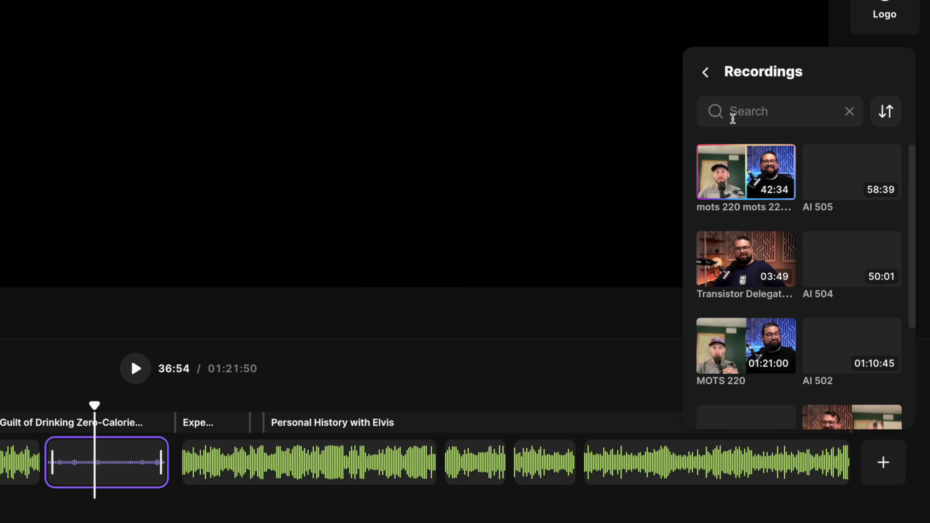
click(704, 75)
click(777, 178)
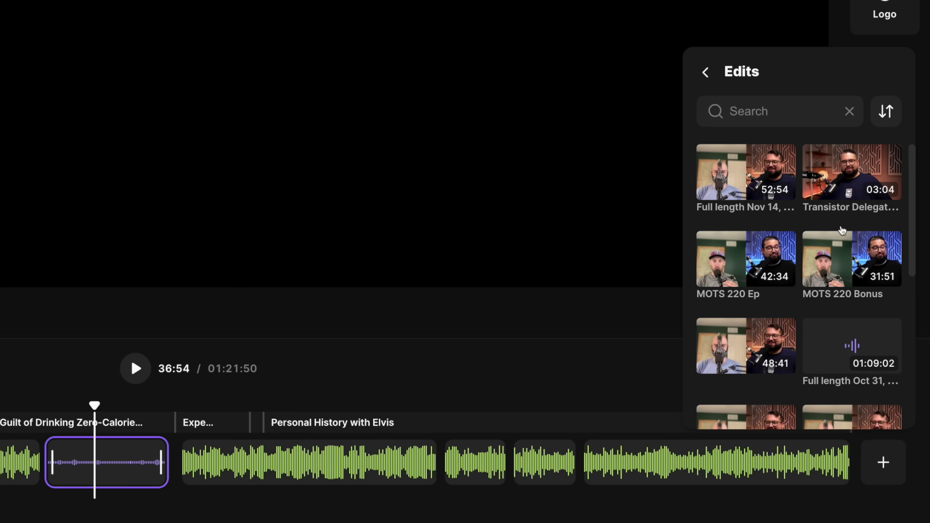
click(869, 182)
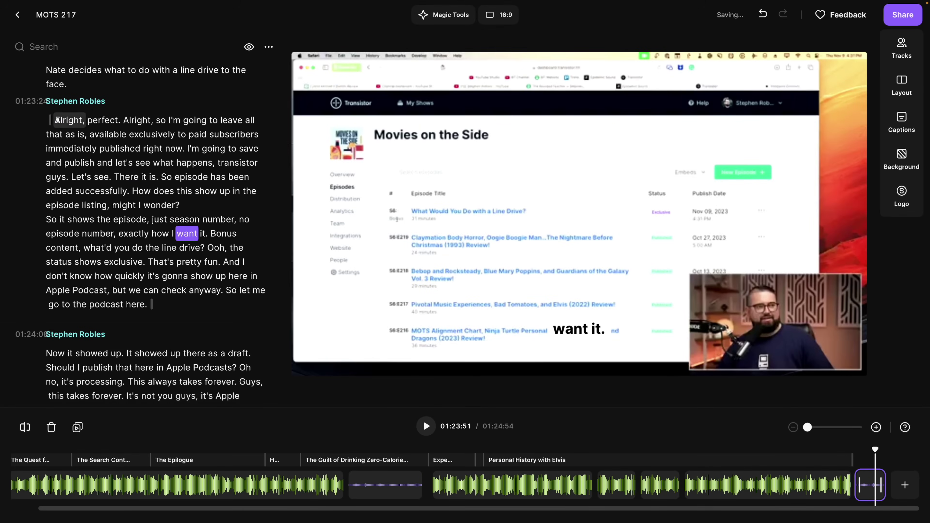
- Drag the final small clip earlier so the edit runs 02:45:54 with Episode 2 and Movie Review chapters
drag(57, 120, 172, 291)
scroll(123, 239, up, 6)
scroll(123, 239, up, 15)
scroll(69, 97, down, 1)
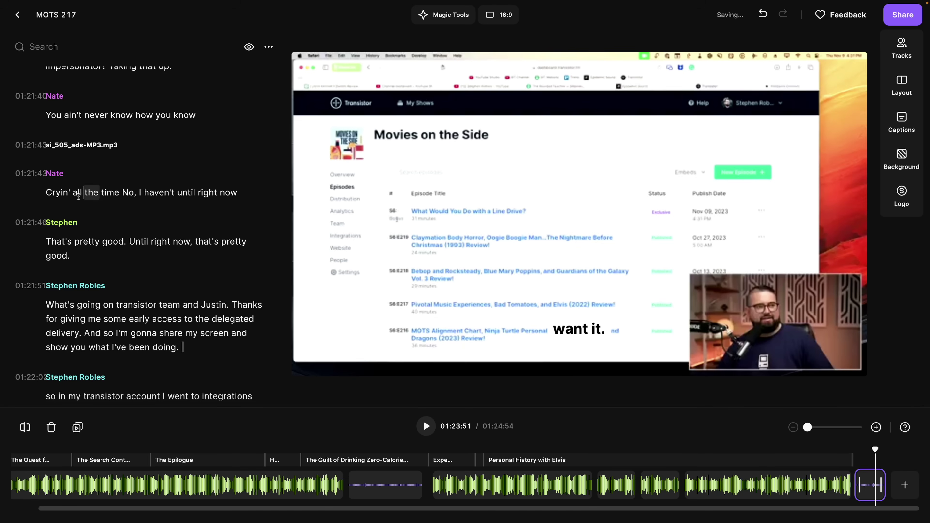
scroll(94, 236, down, 8)
click(95, 236)
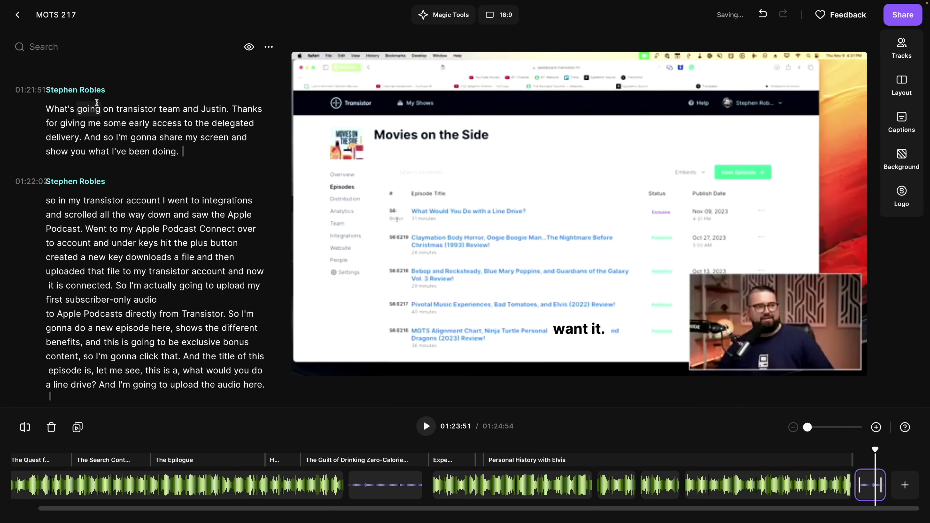
scroll(121, 175, down, 4)
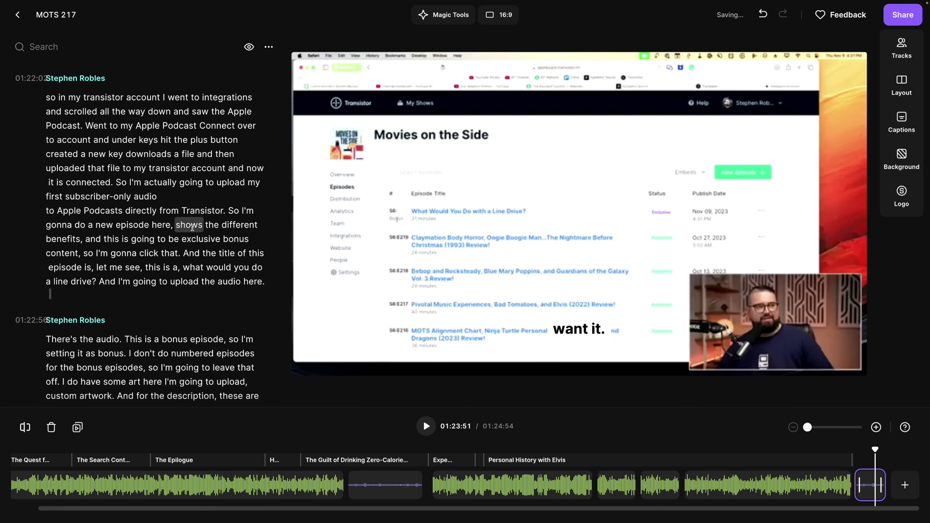
drag(870, 484, 610, 491)
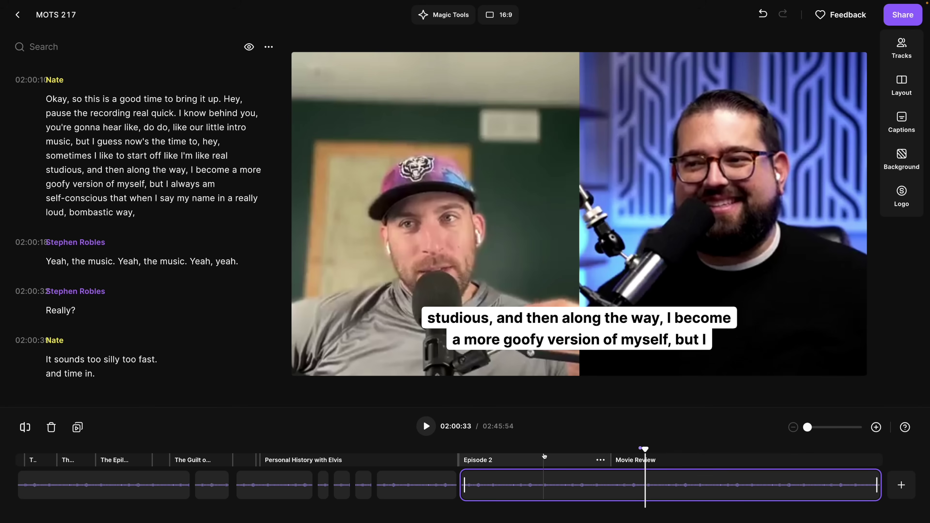
- Jump playback to around 01:46:03 on the timeline
click(570, 485)
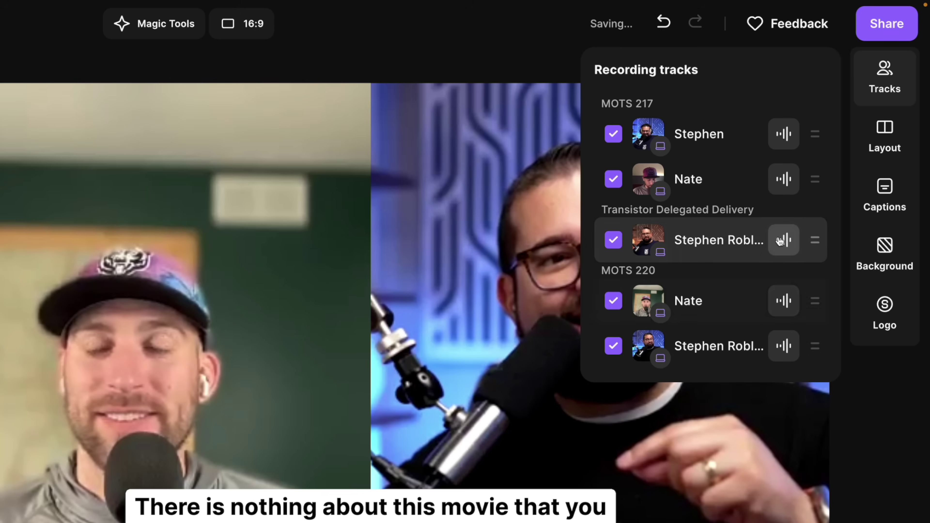
- Move Nate above Stephen in the tracks, then try the stacked layout at original aspect ratio
drag(785, 179, 785, 138)
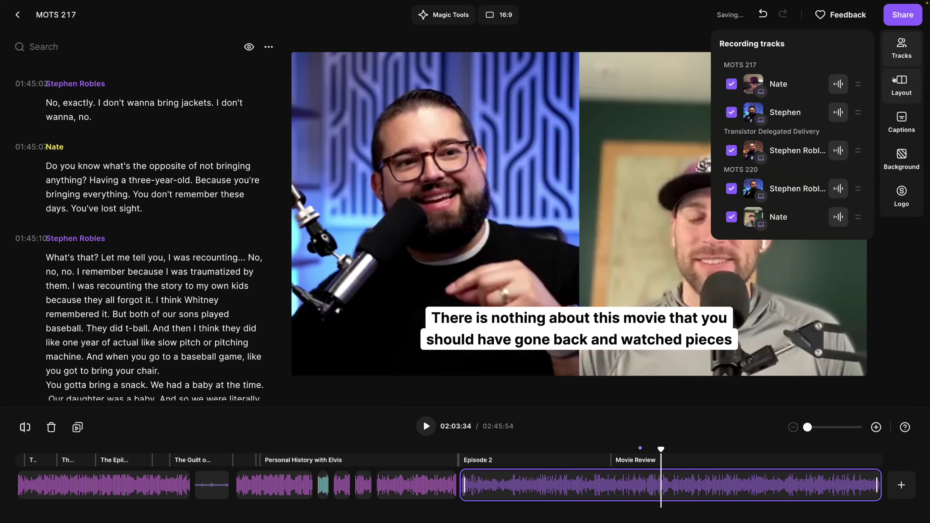
click(885, 137)
click(807, 69)
click(850, 134)
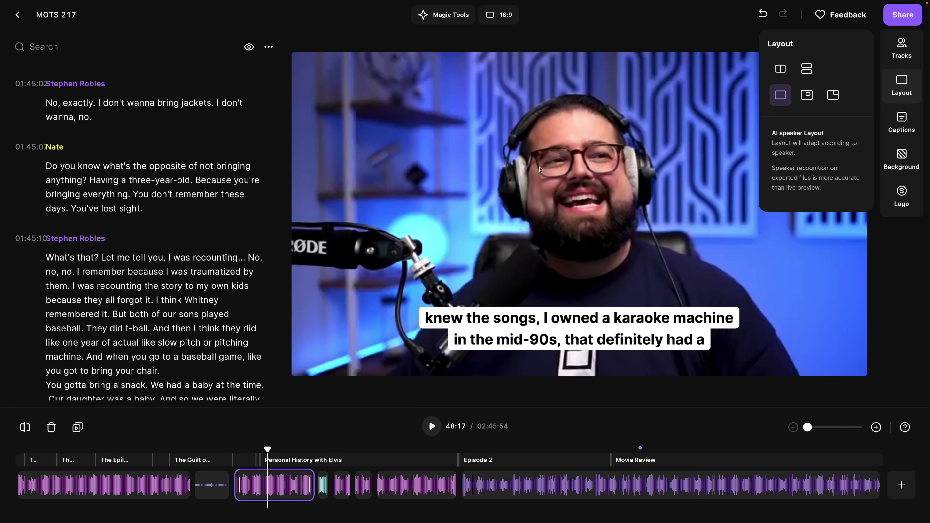
- Try the small-inset layout, then switch to the active-speaker adaptive layout
click(807, 94)
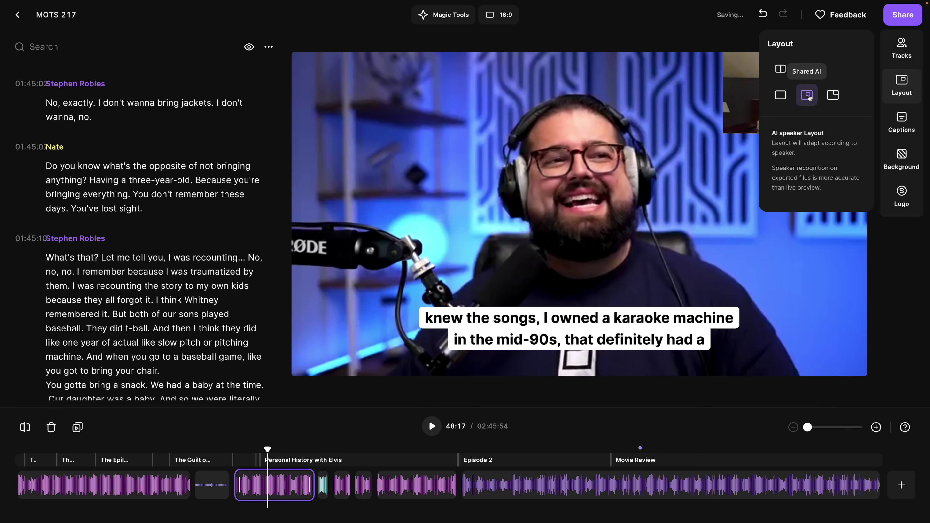
click(904, 79)
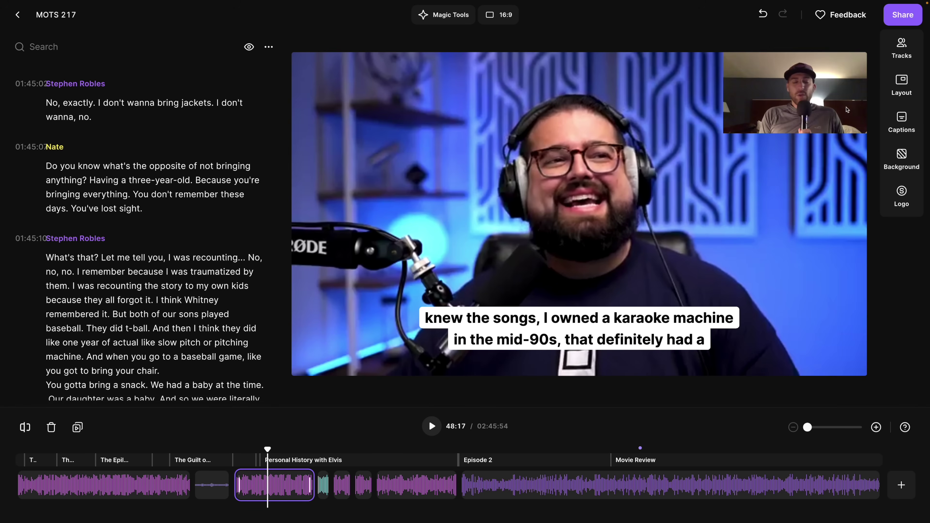
click(897, 86)
click(833, 95)
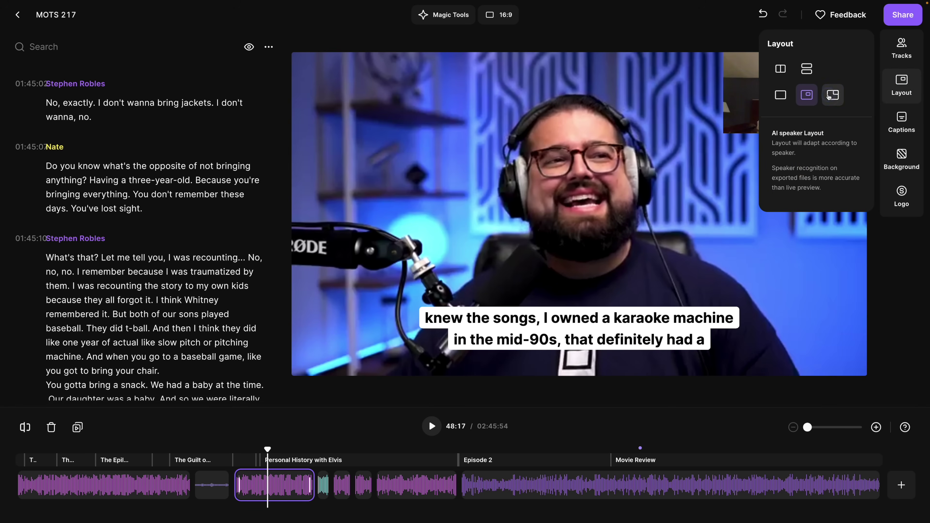
- Make the captions lime green and apply the rainbow gradient background
click(902, 121)
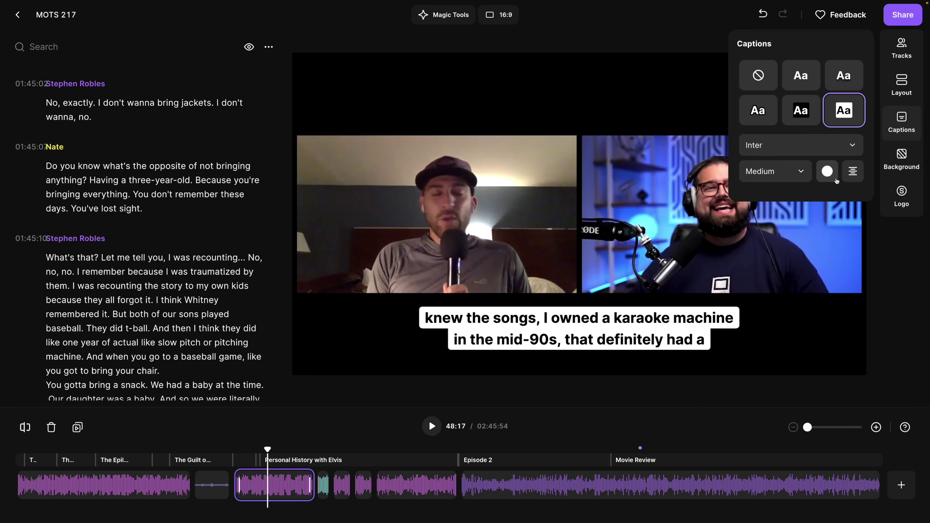
click(827, 171)
click(845, 214)
click(902, 158)
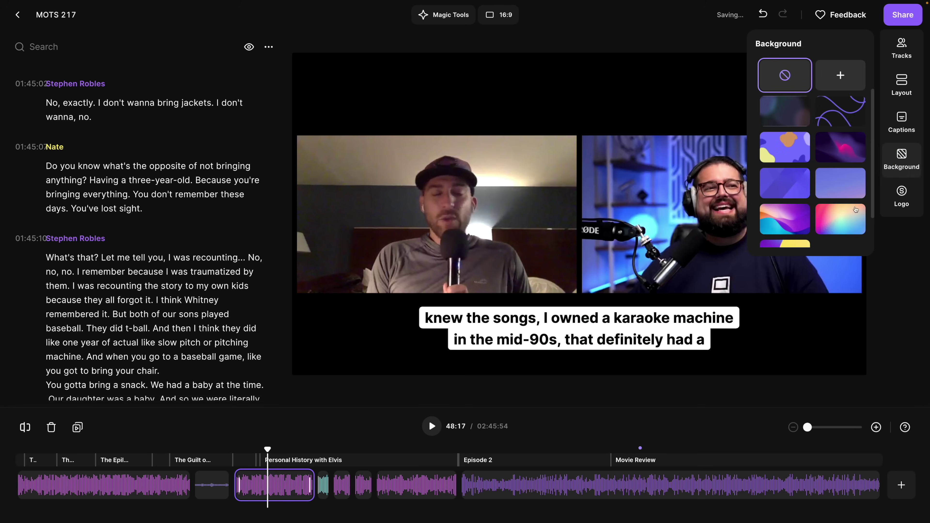
click(845, 224)
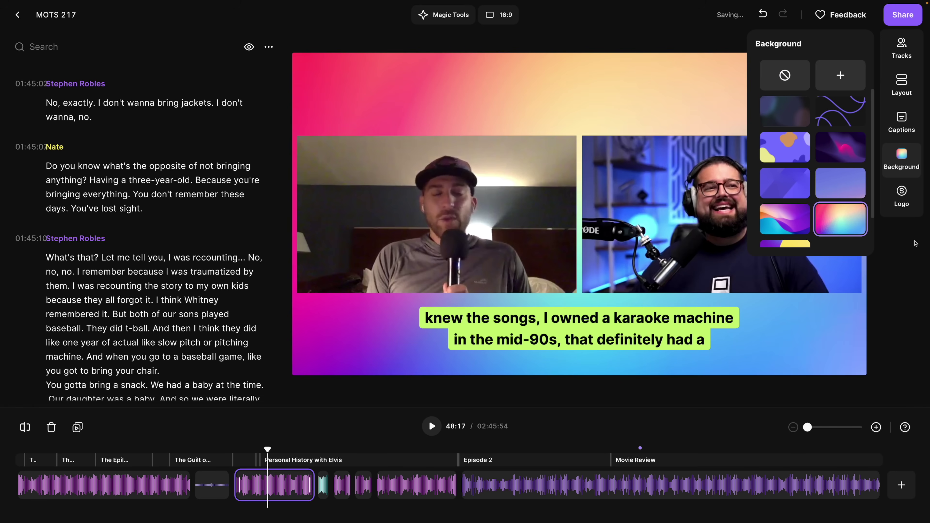
- Add the Movies on the Side logo and nudge it slightly lower on the canvas
click(902, 196)
click(661, 105)
drag(590, 78, 590, 87)
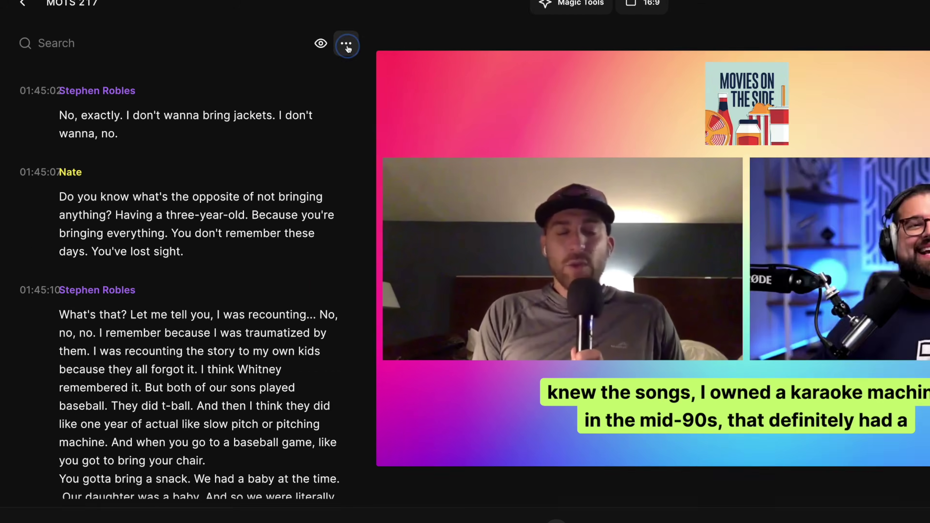
click(270, 48)
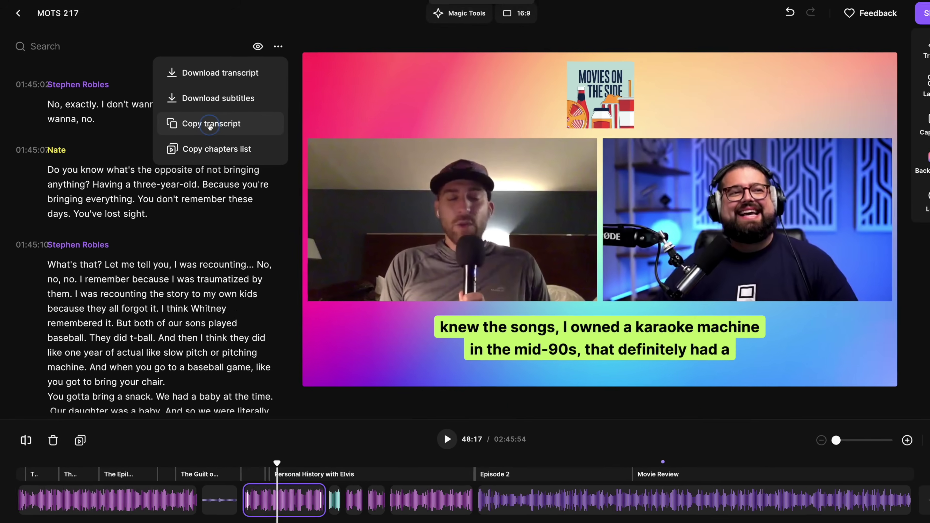
- Copy the whole transcript to the clipboard and return to the top of the notes
click(322, 161)
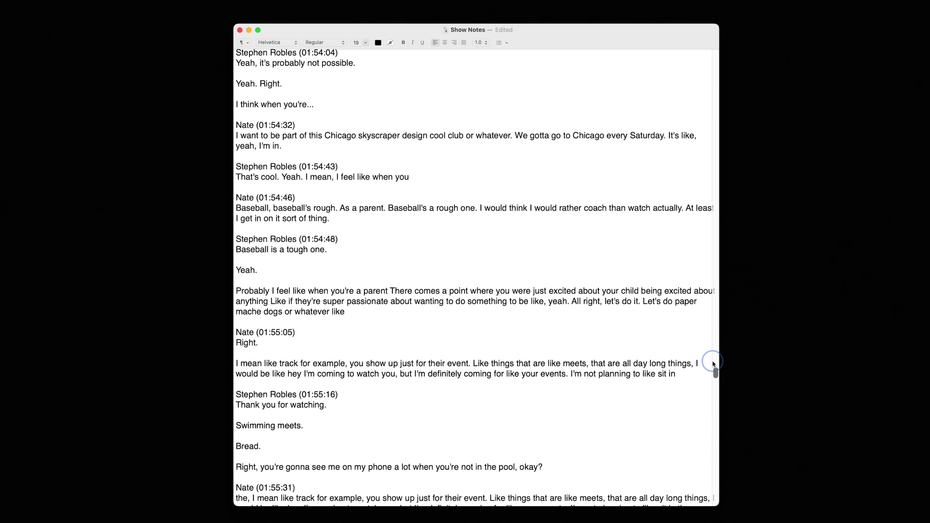
drag(712, 362, 706, 504)
key(super+Up)
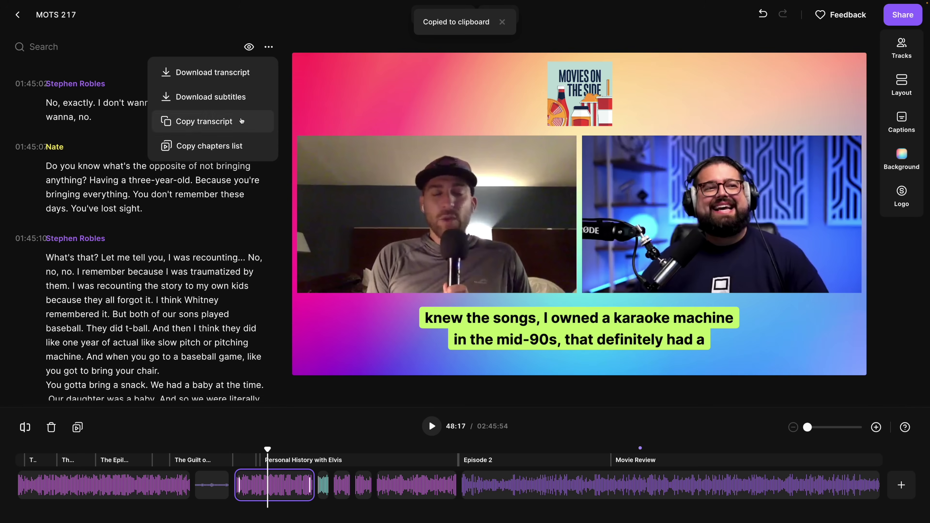
- Paste the copied chapters list into the Show Notes document and copy it all back
click(209, 146)
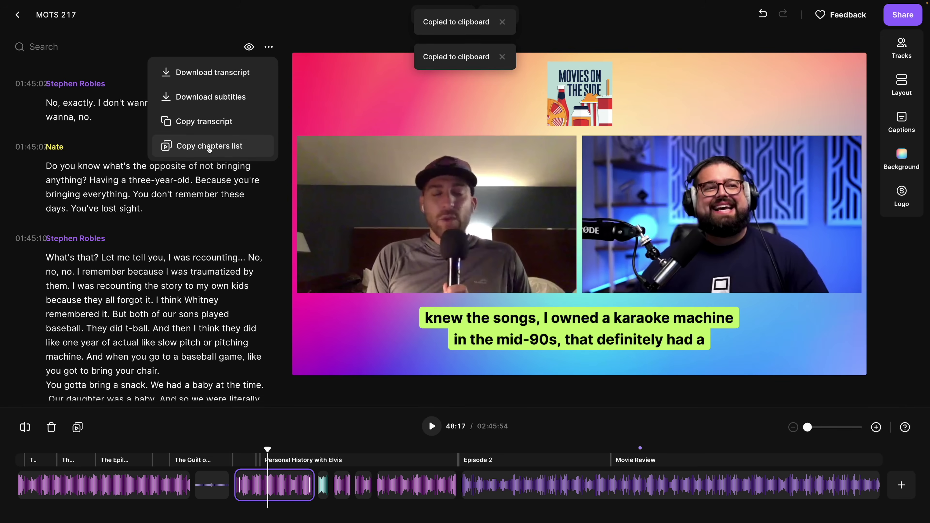
key(super+v)
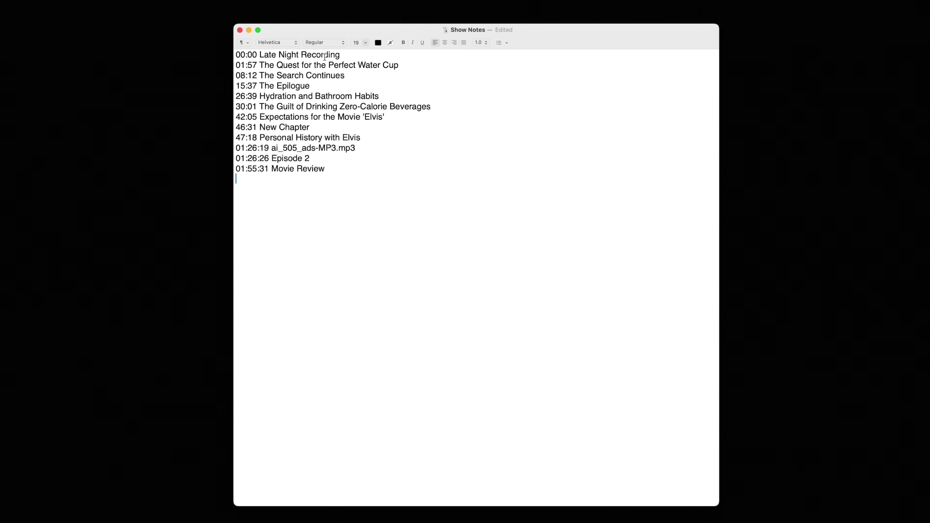
key(super+a)
key(super+c)
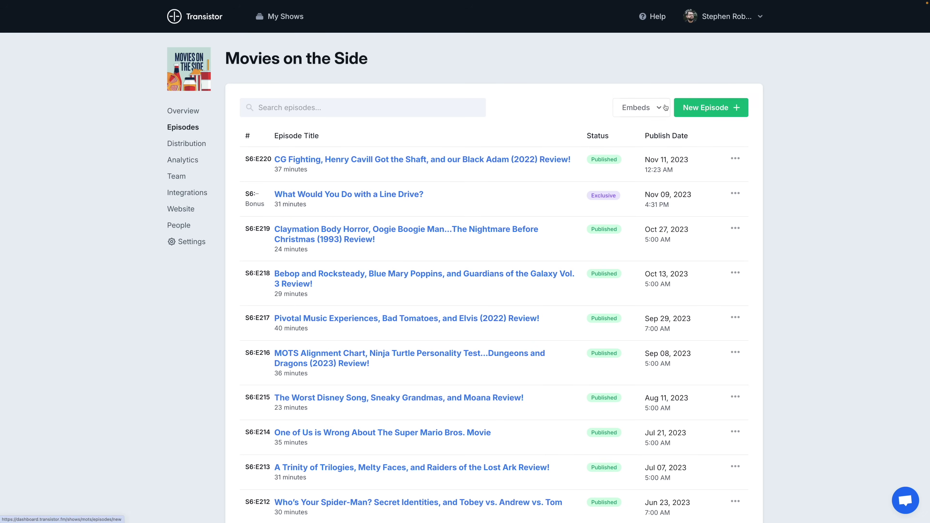
- Create a new Transistor episode with manual chapters and paste the chapter list into Chapters
click(715, 111)
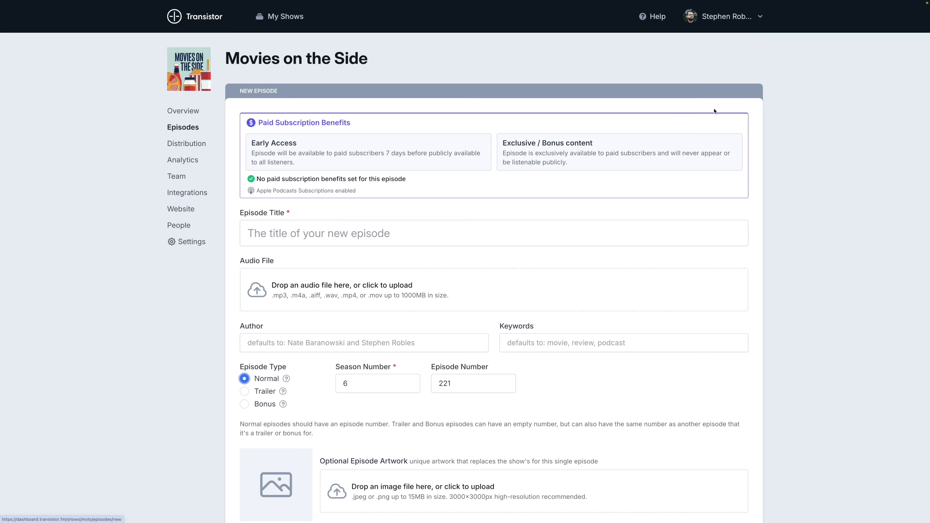
scroll(725, 163, down, 4)
scroll(725, 163, down, 15)
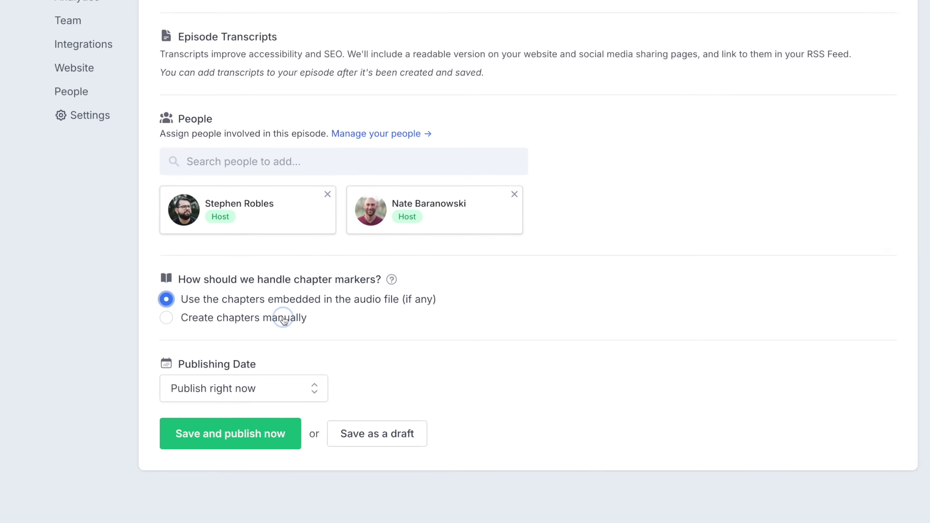
click(323, 381)
scroll(325, 384, down, 3)
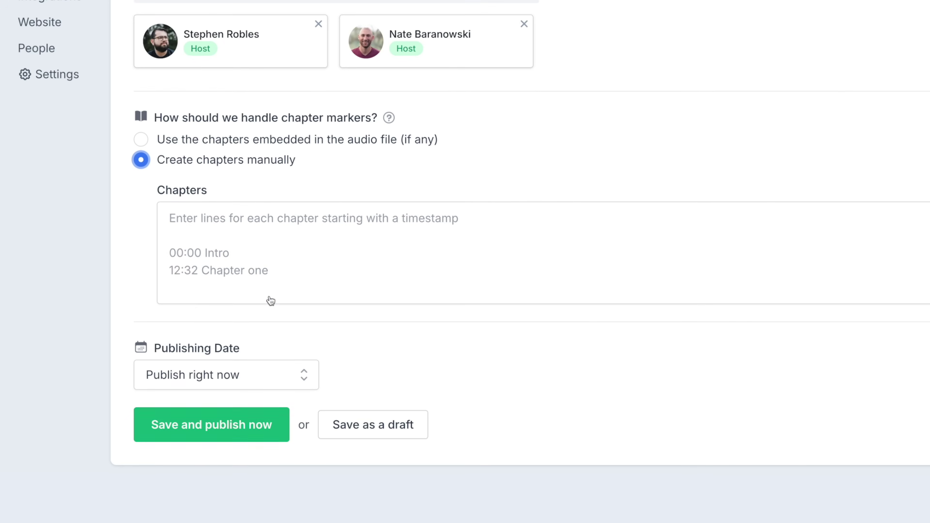
click(326, 349)
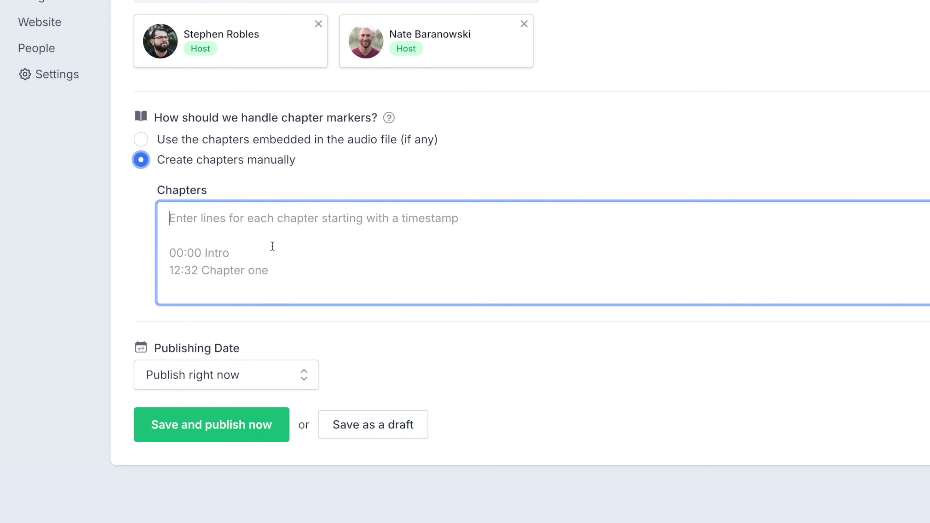
key(super+v)
scroll(273, 249, up, 10)
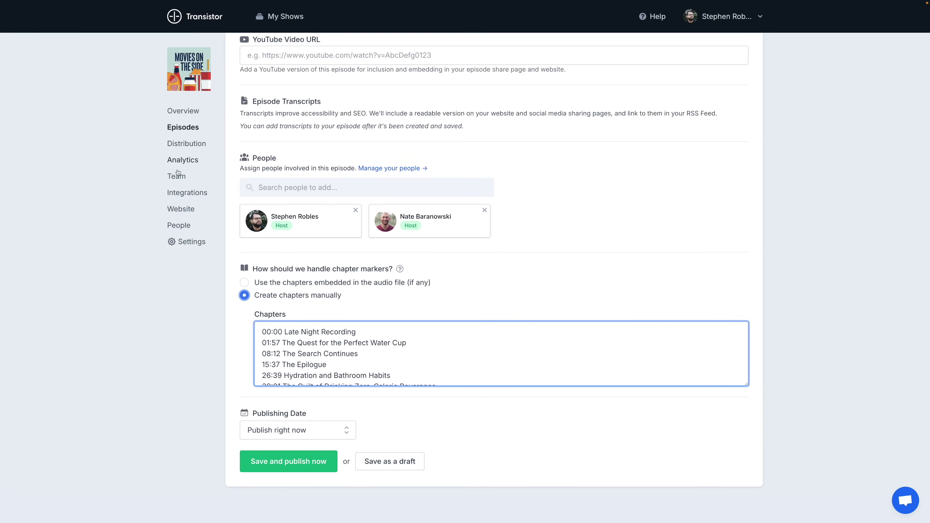
key(super+a)
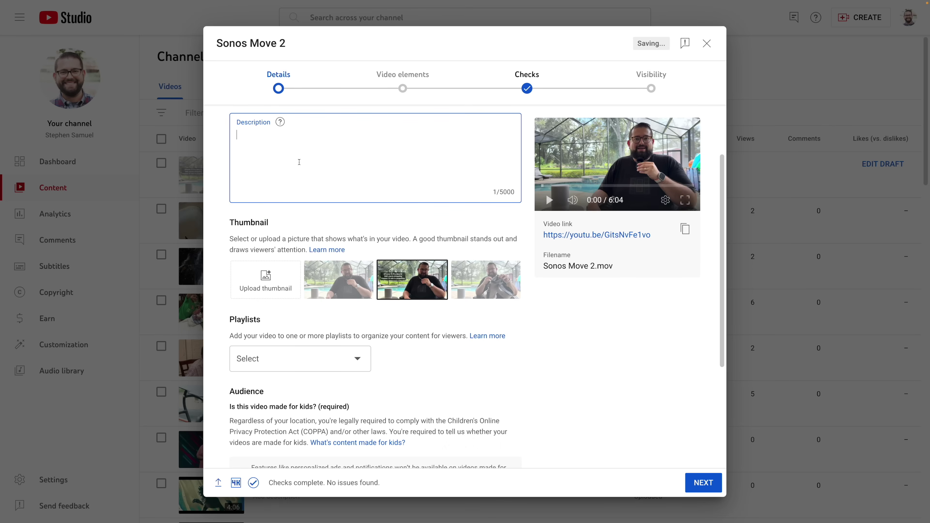
- Paste the chapter list into the Sonos Move 2 video's Description box
key(super+v)
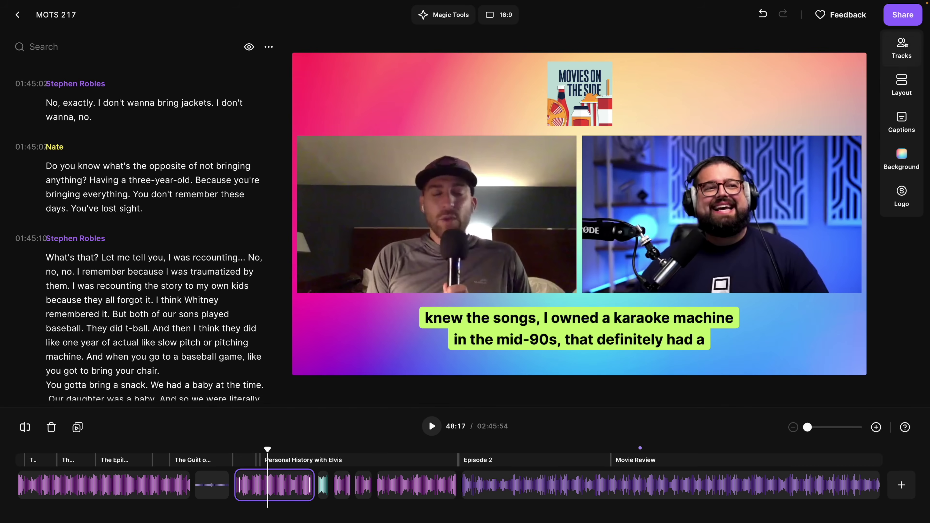
- Export MOTS 217 at 2160p 4K with Normalize Audio Levels switched on
click(903, 15)
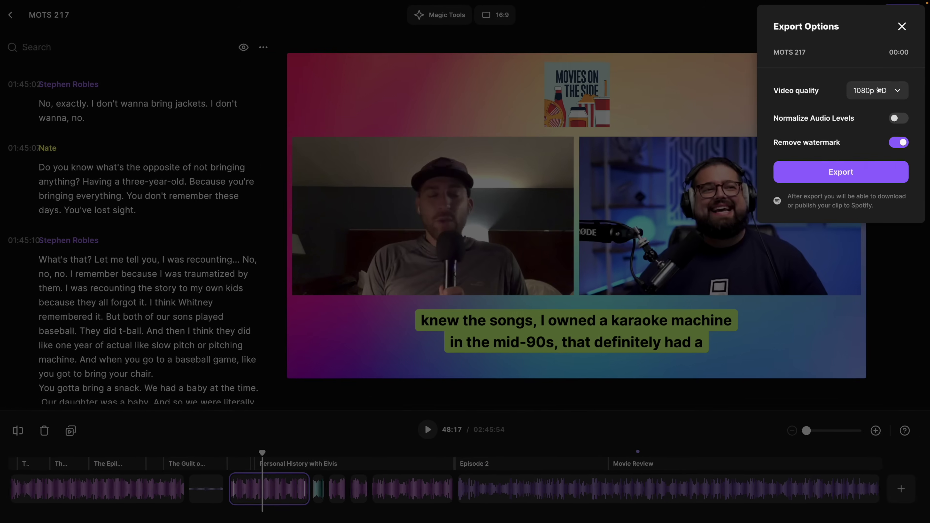
click(879, 90)
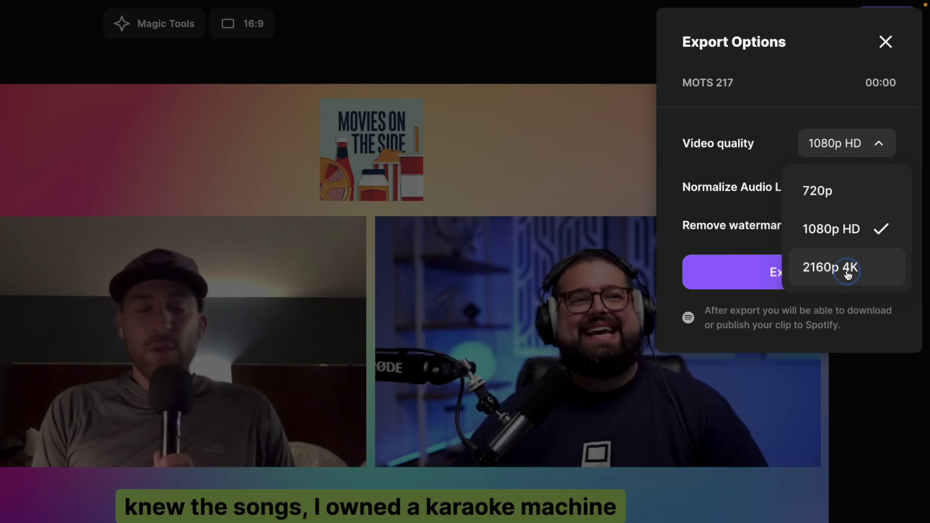
click(848, 273)
click(879, 192)
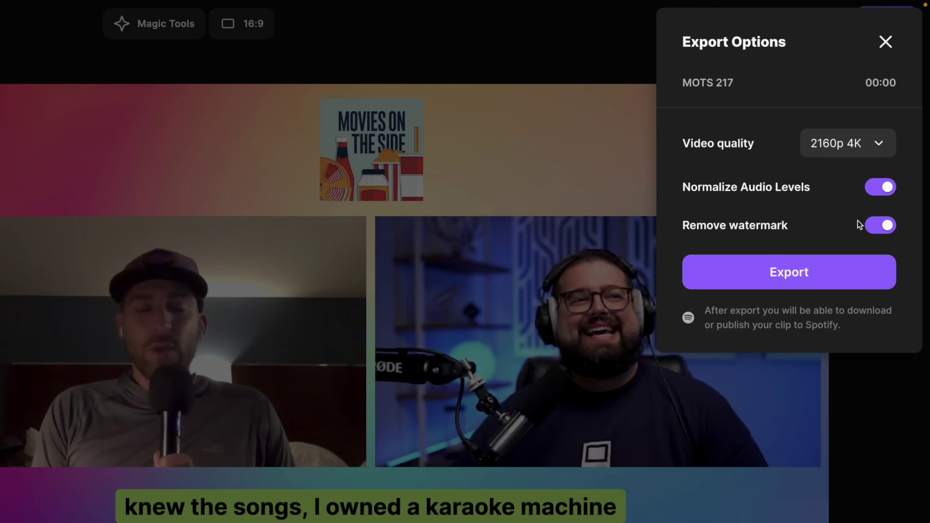
click(842, 274)
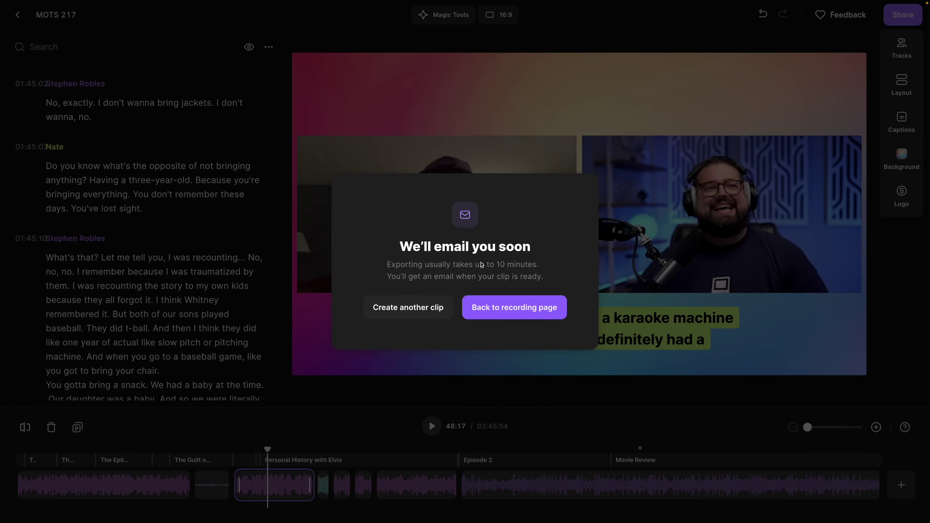